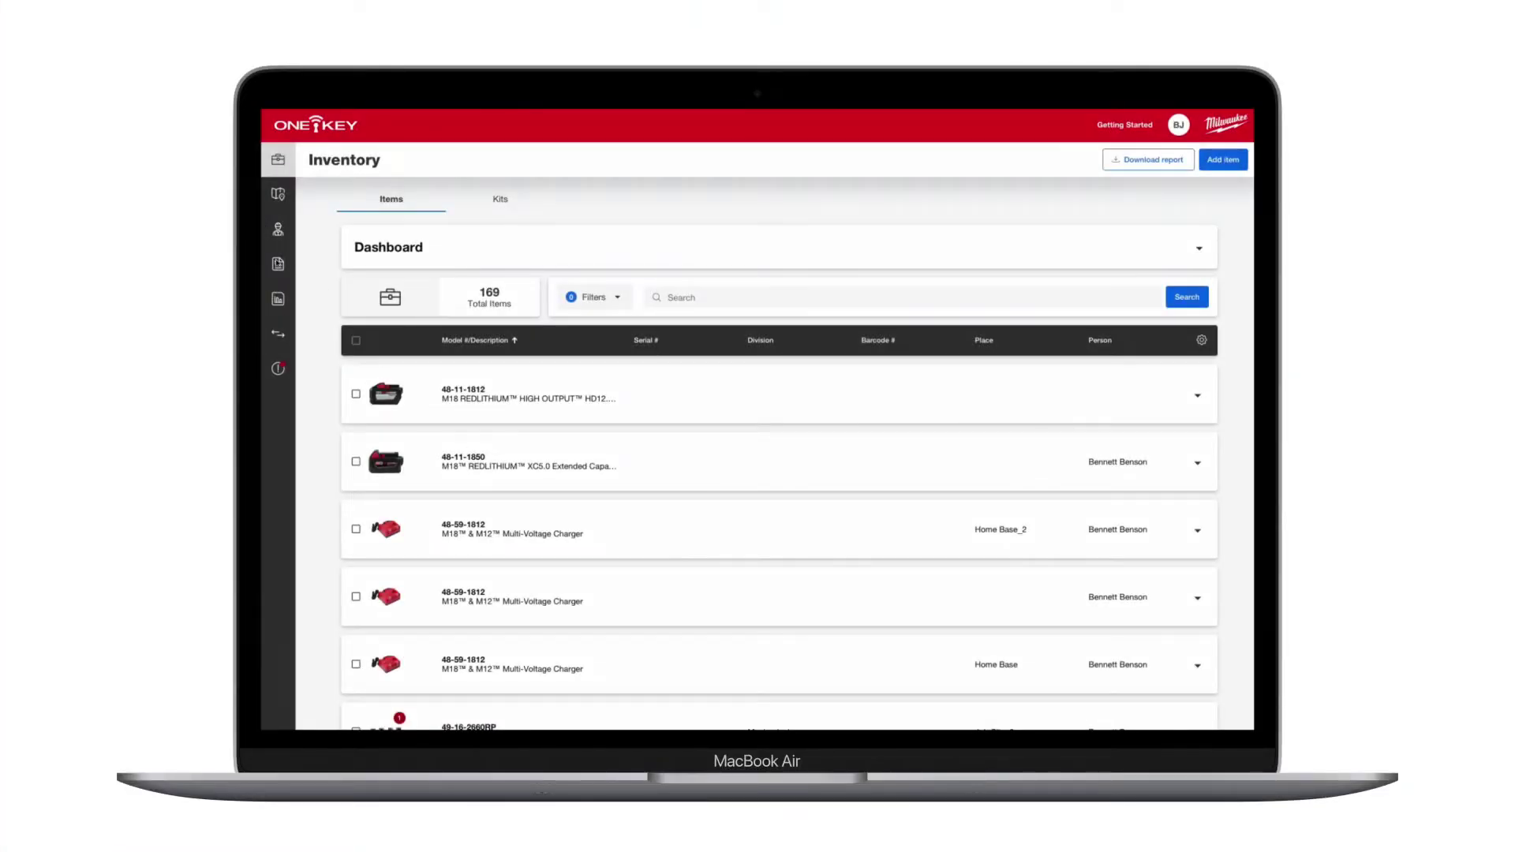
- Open the Hydraulics report builder from the Reports list in the left navigation
mouse_move(299, 367)
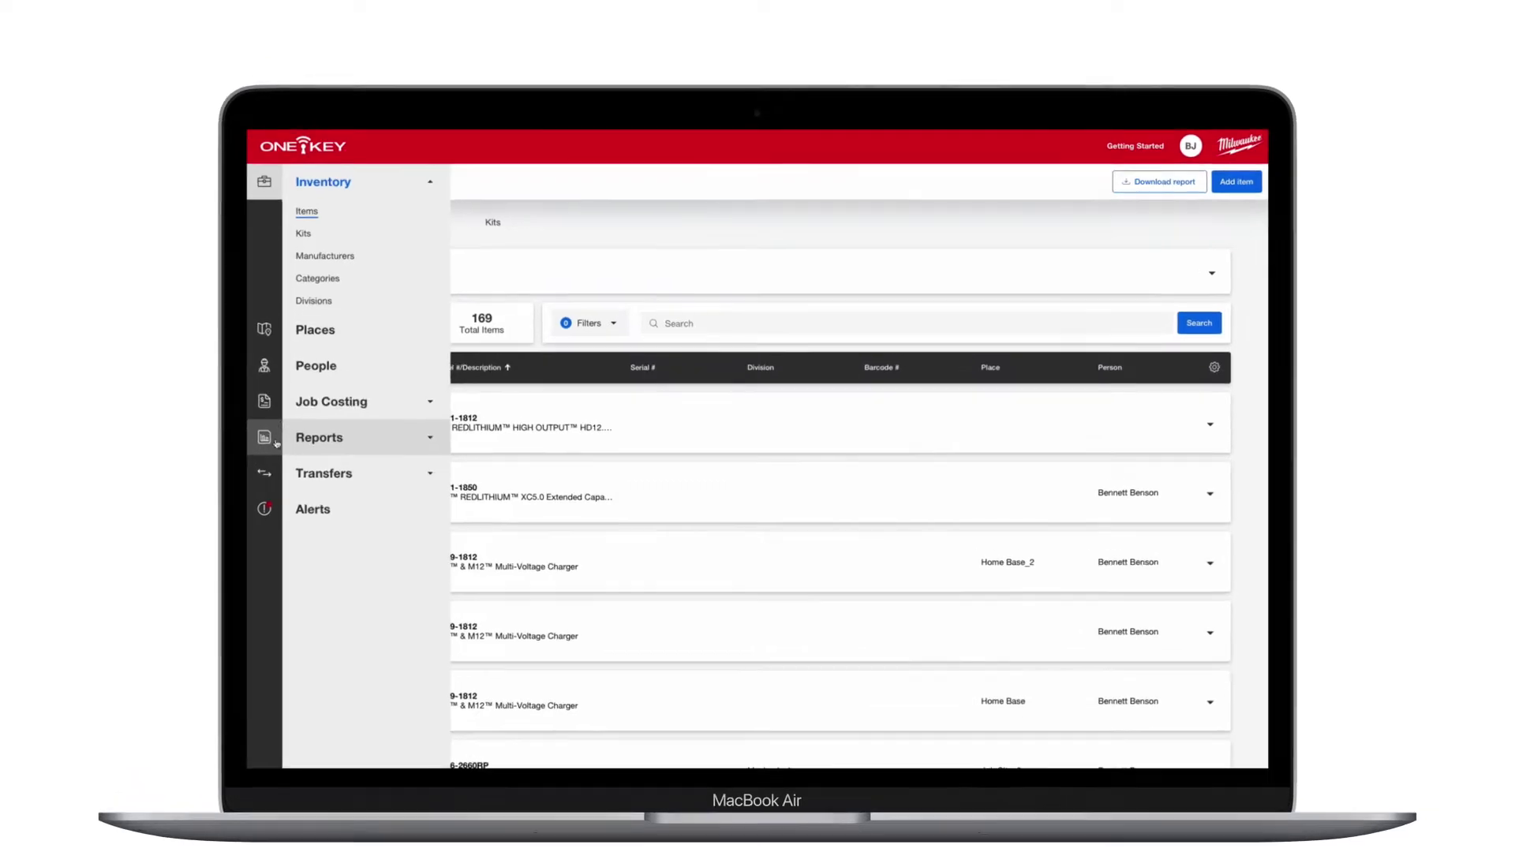
click(331, 408)
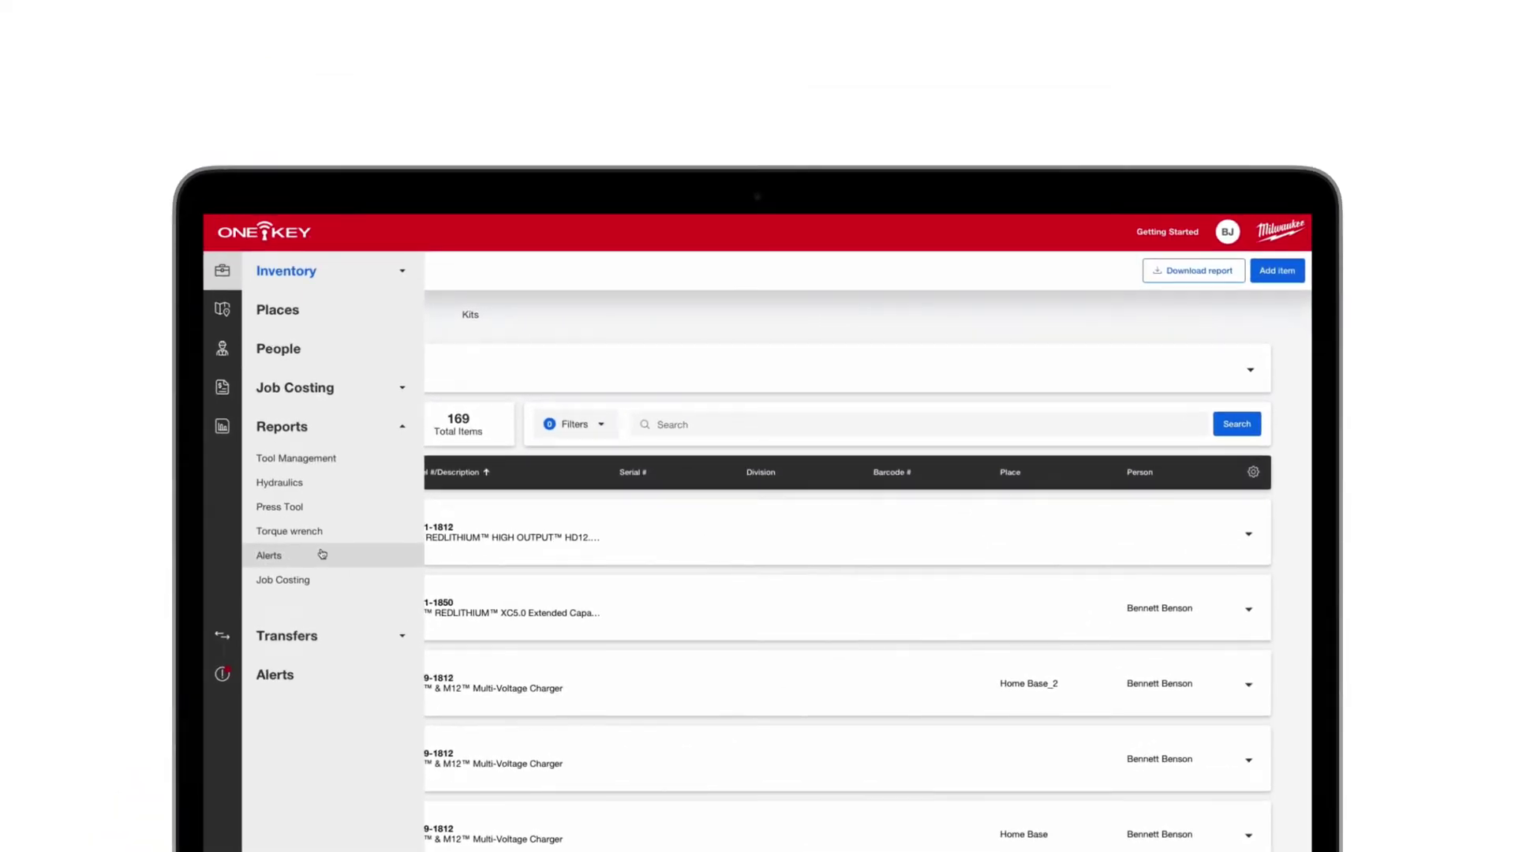
click(336, 484)
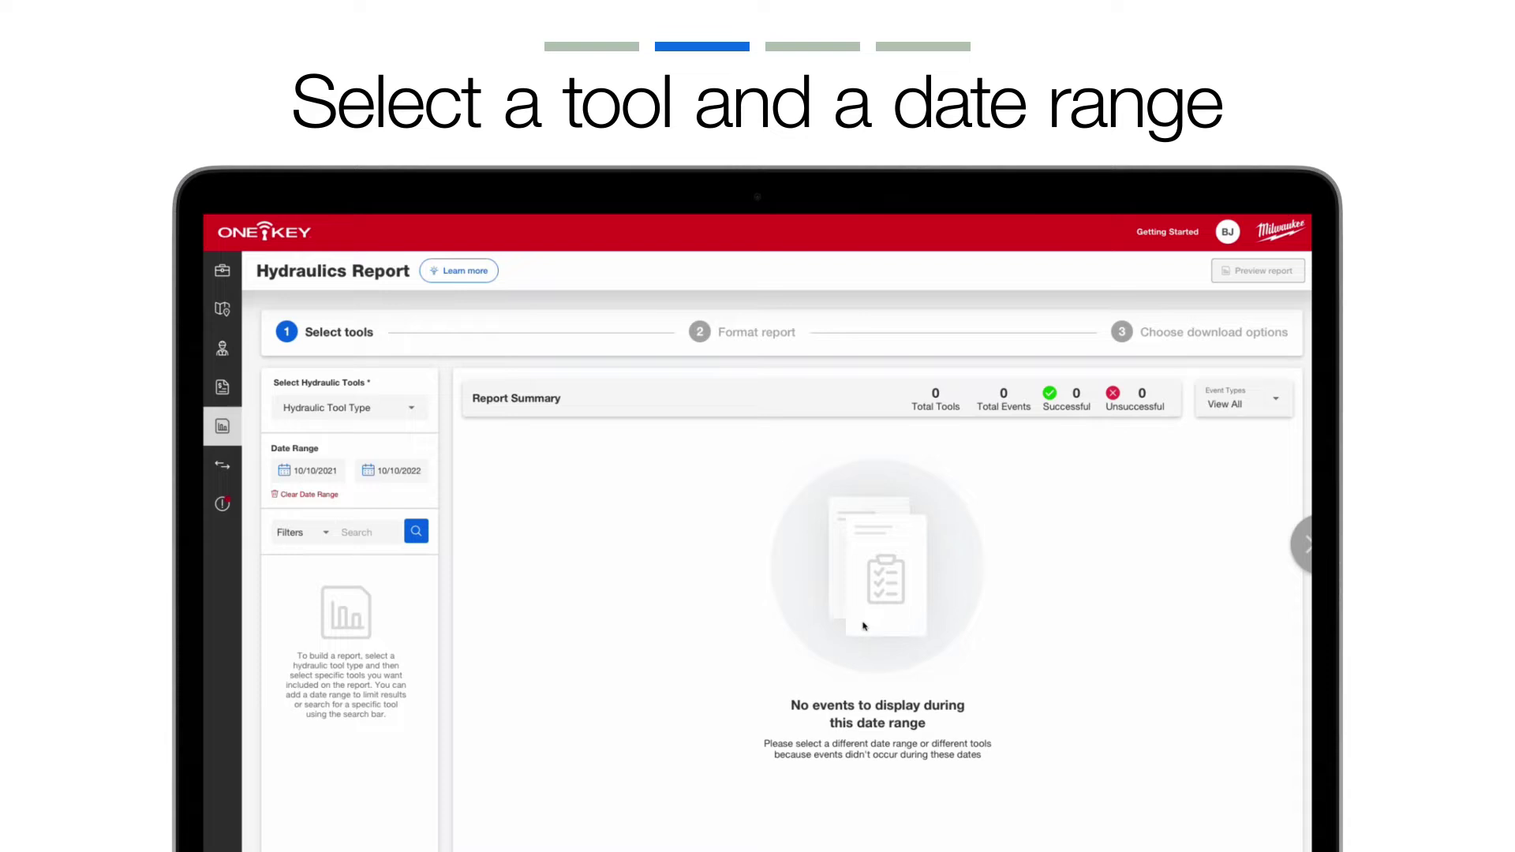
- Select hydraulic tool 2678-20 and set the report start date to July 1, 2021
click(398, 416)
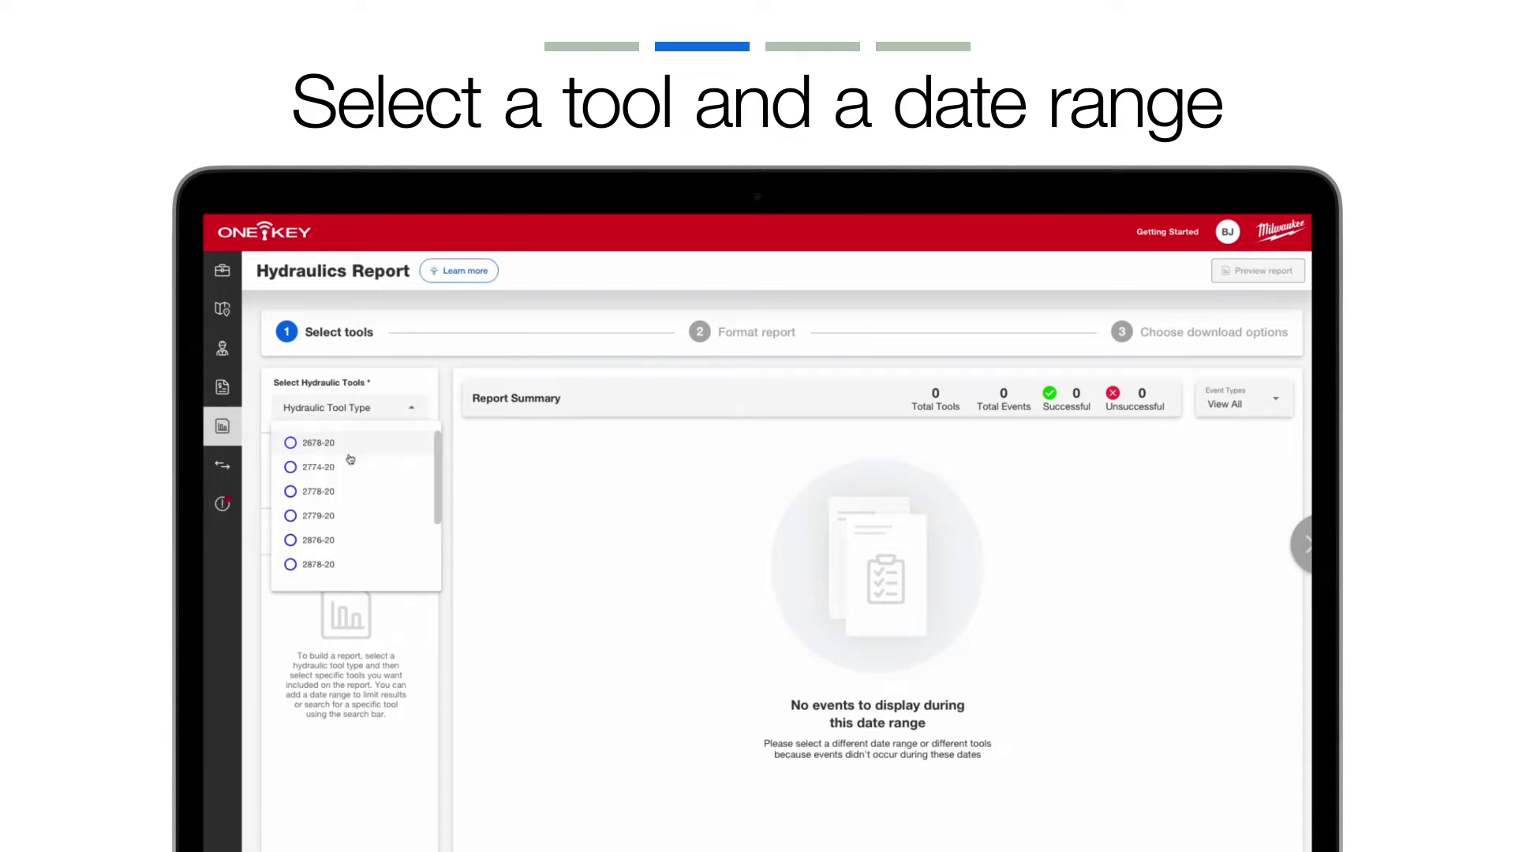
click(347, 448)
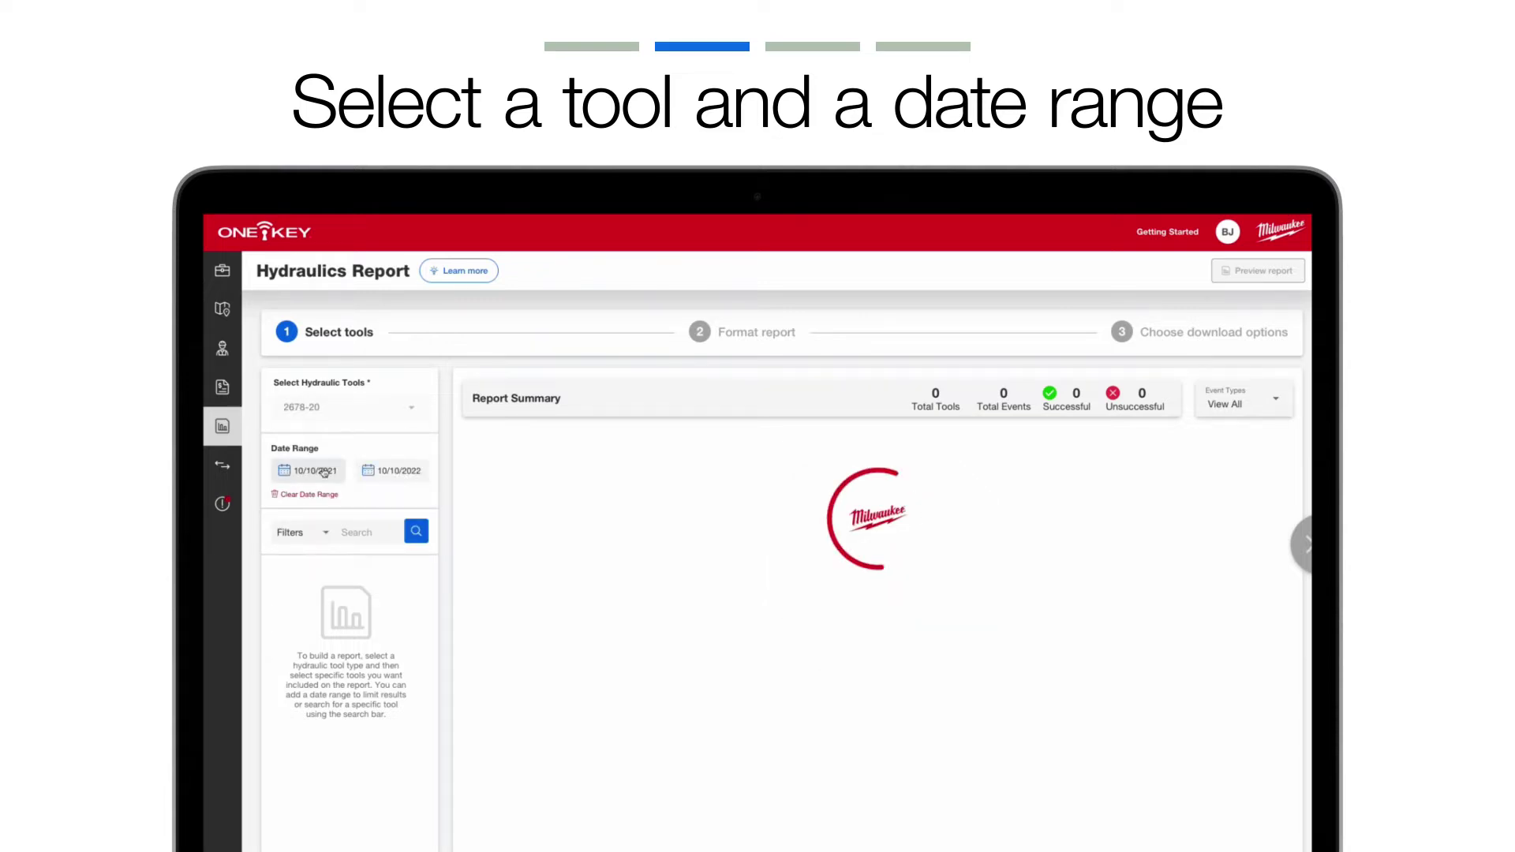
click(324, 472)
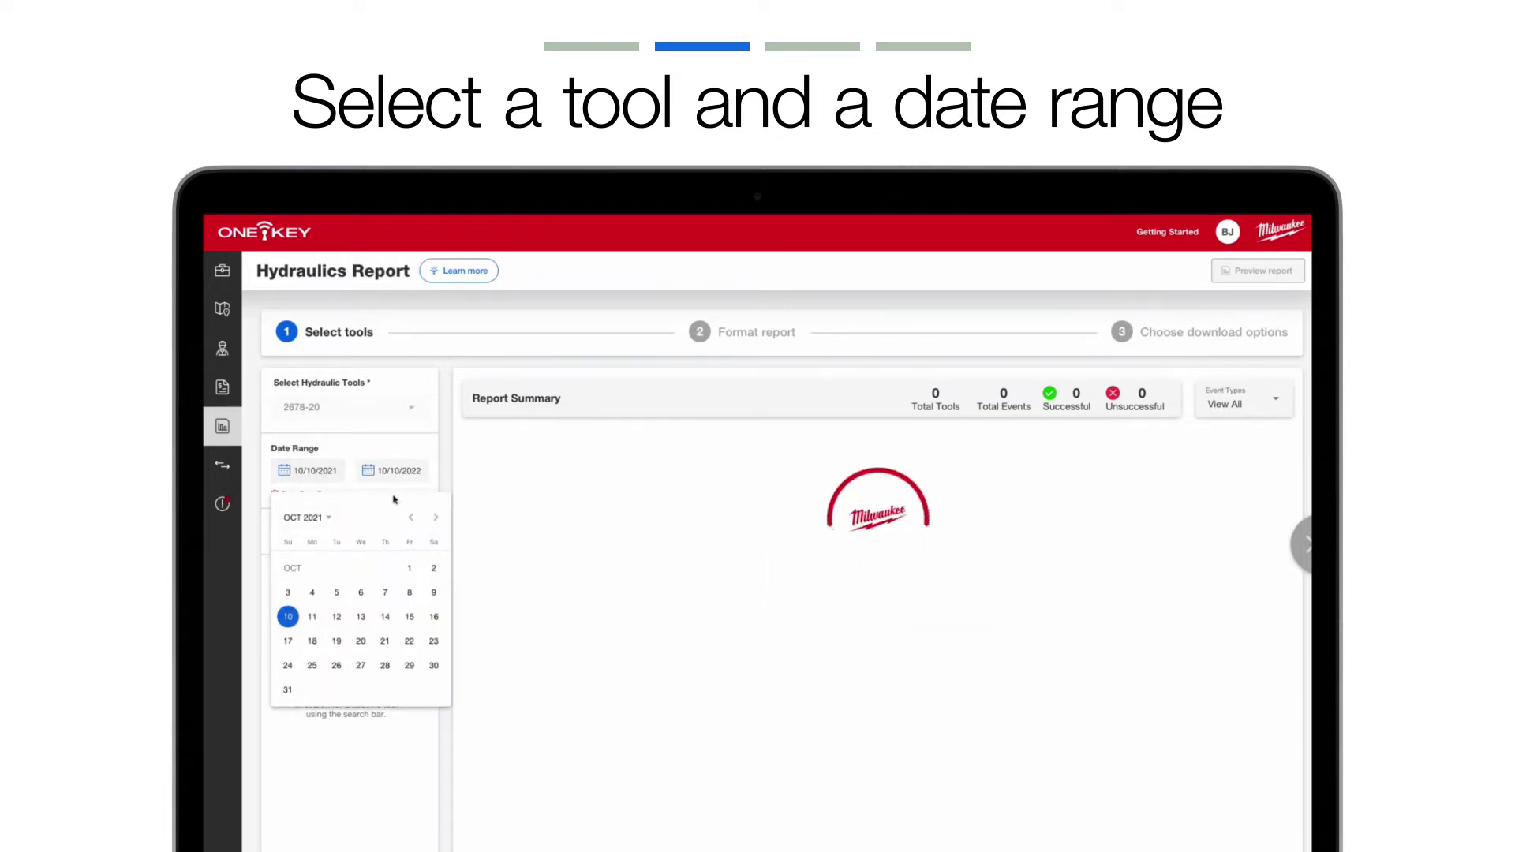
click(410, 518)
click(410, 518)
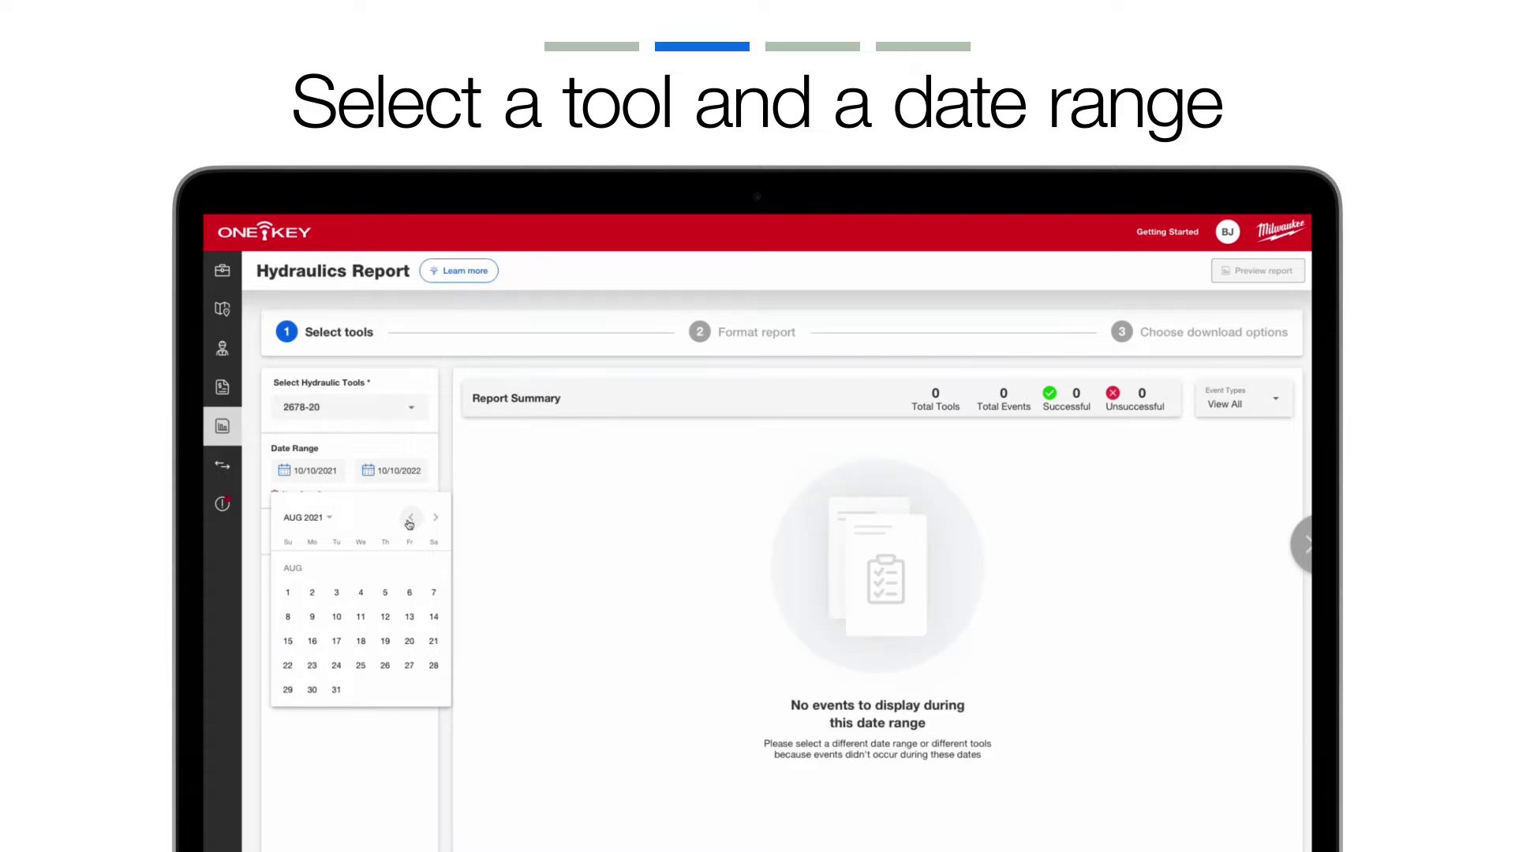
click(411, 517)
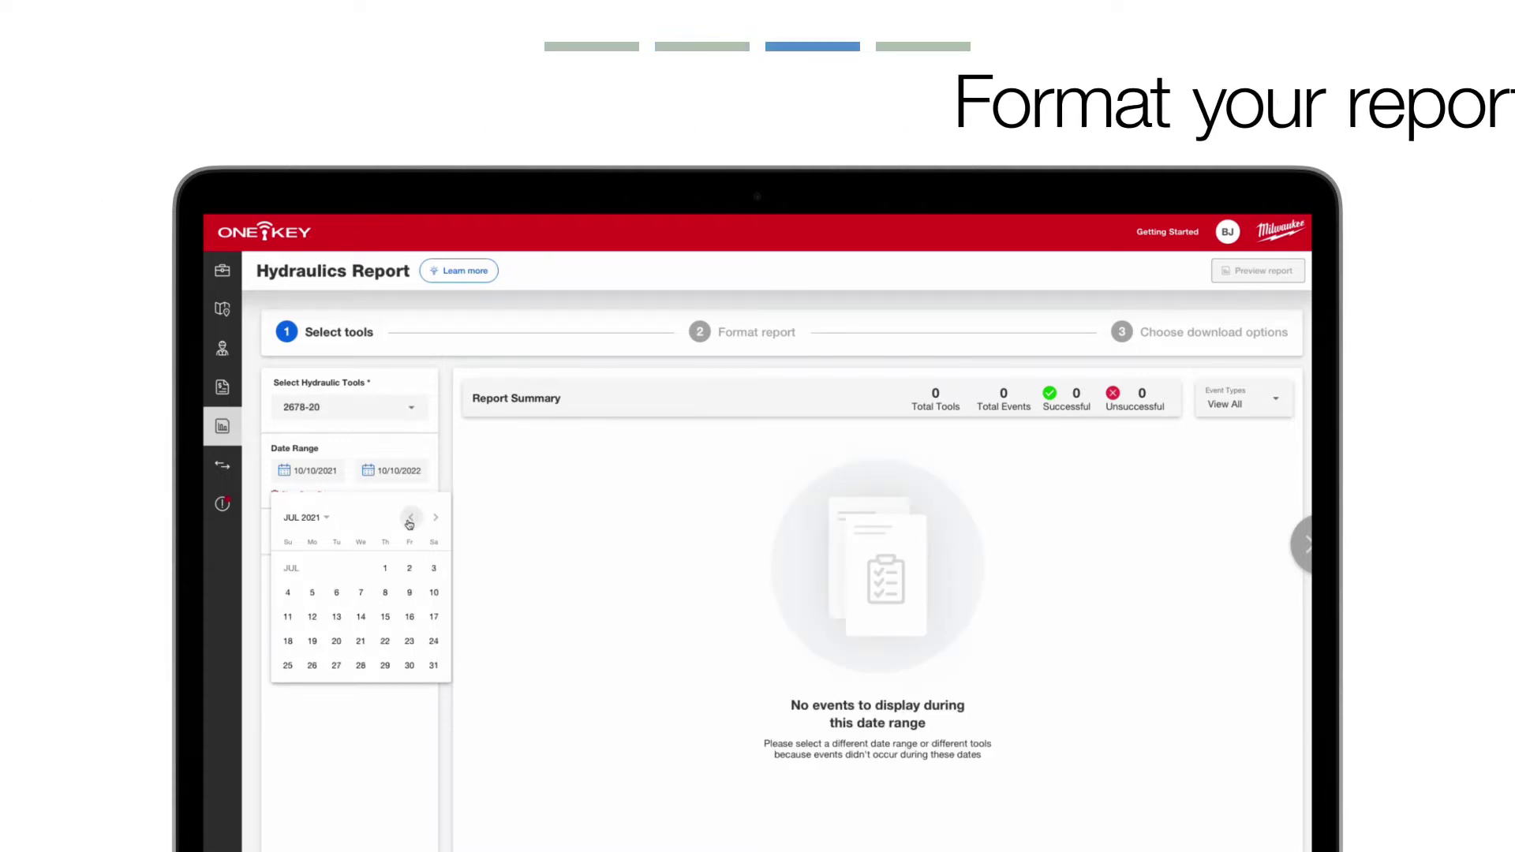
click(385, 566)
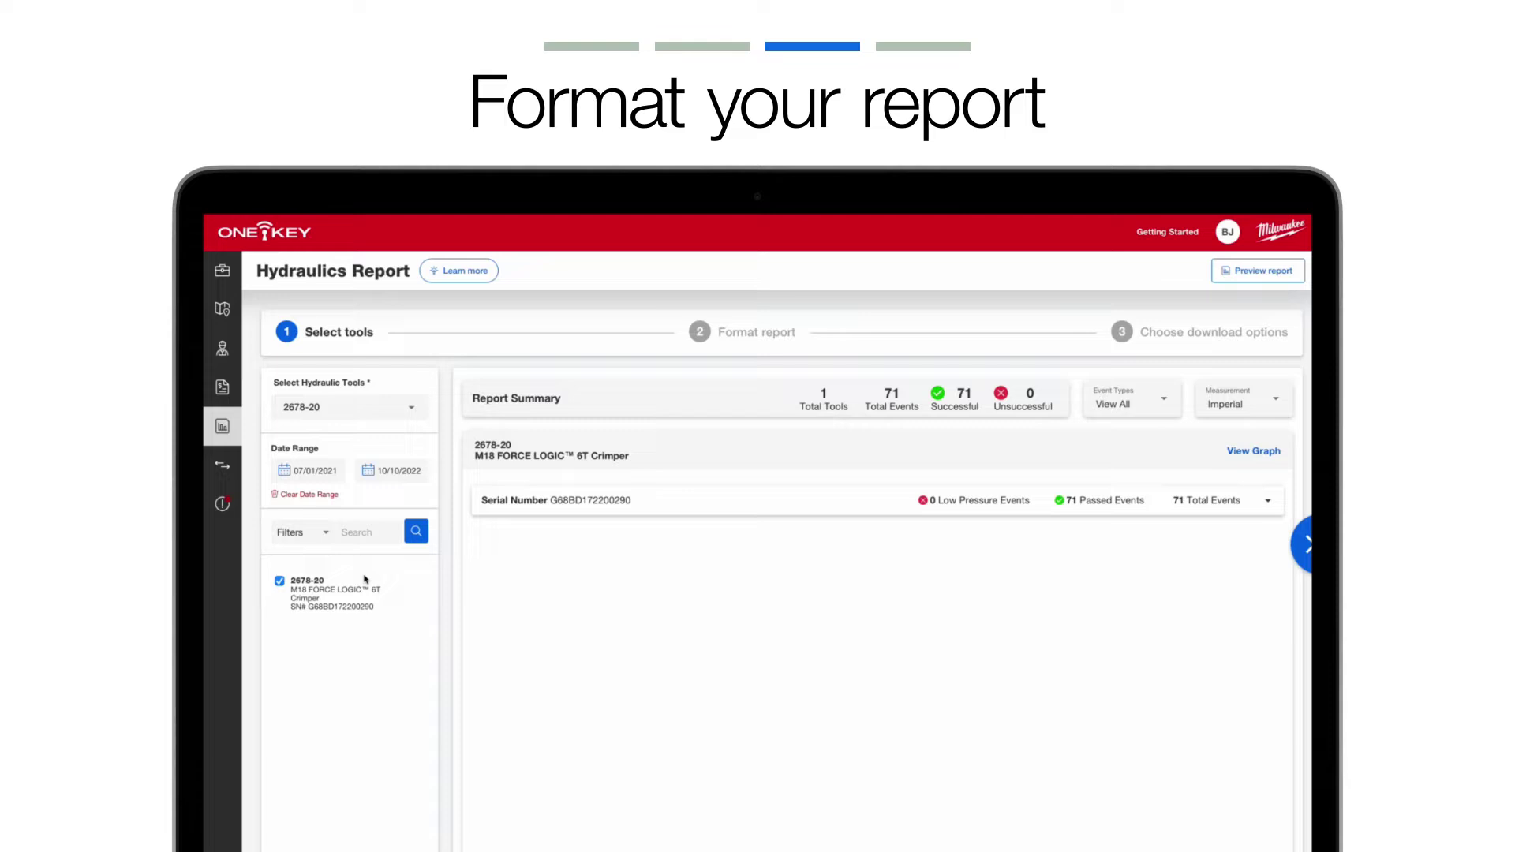
- Expand the serial number's cycle events and reset Event Types to Display All Events
click(1270, 511)
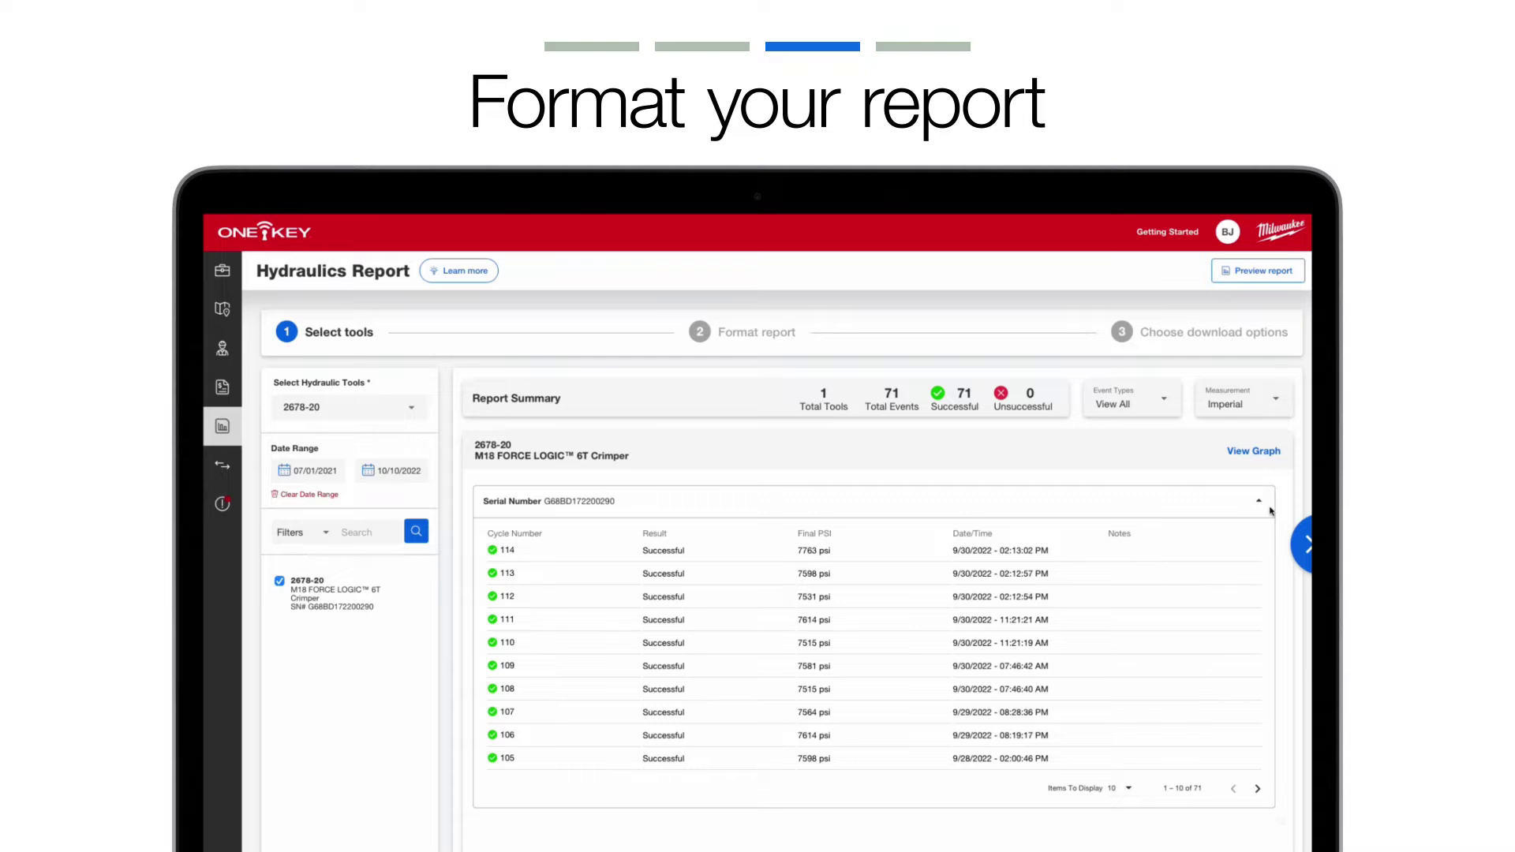
click(1164, 400)
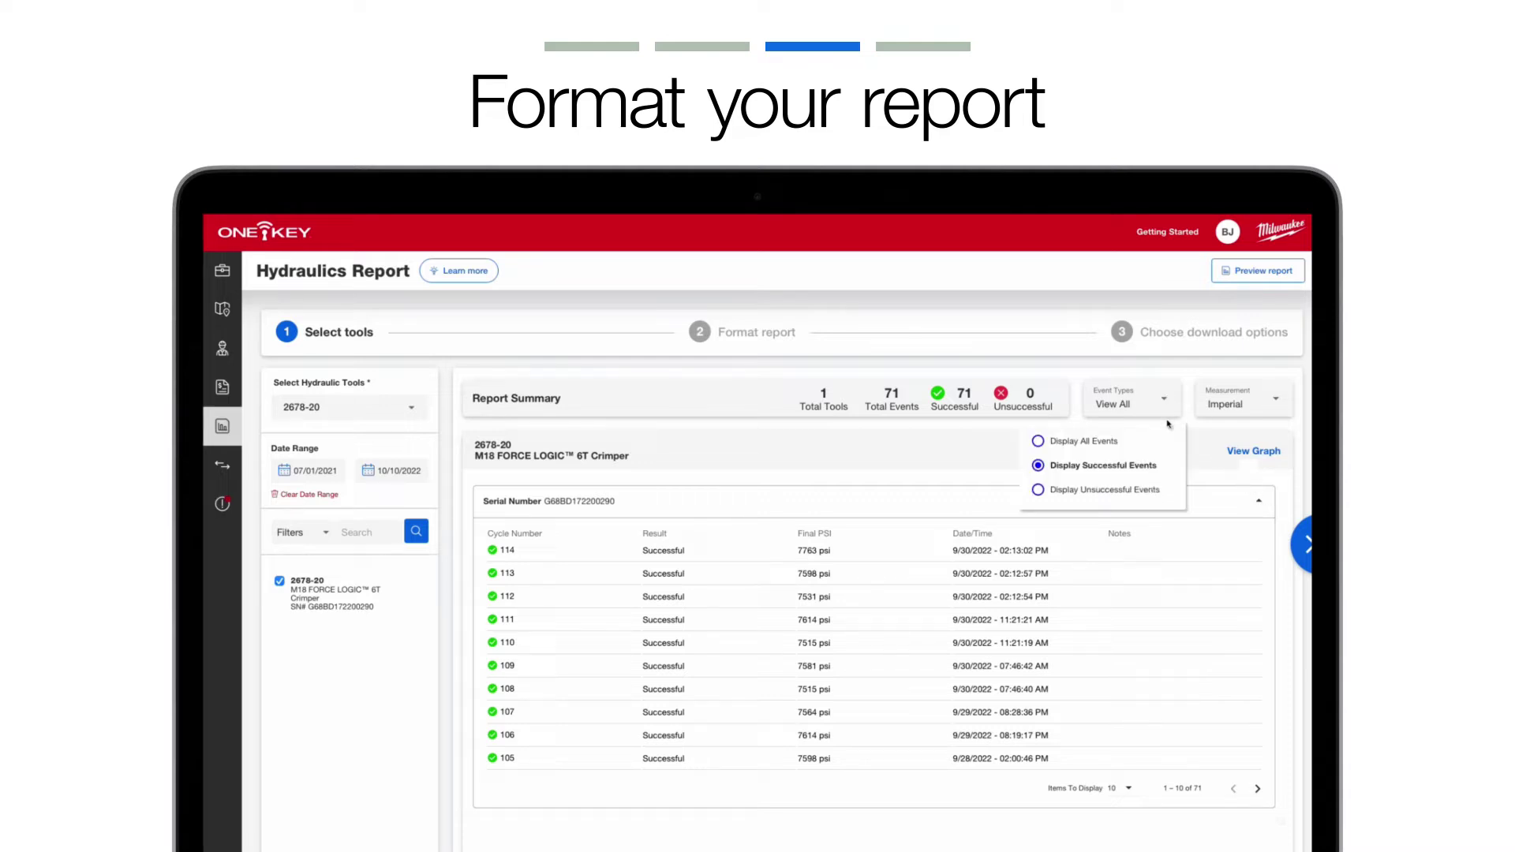
click(1174, 491)
click(1138, 442)
click(1139, 442)
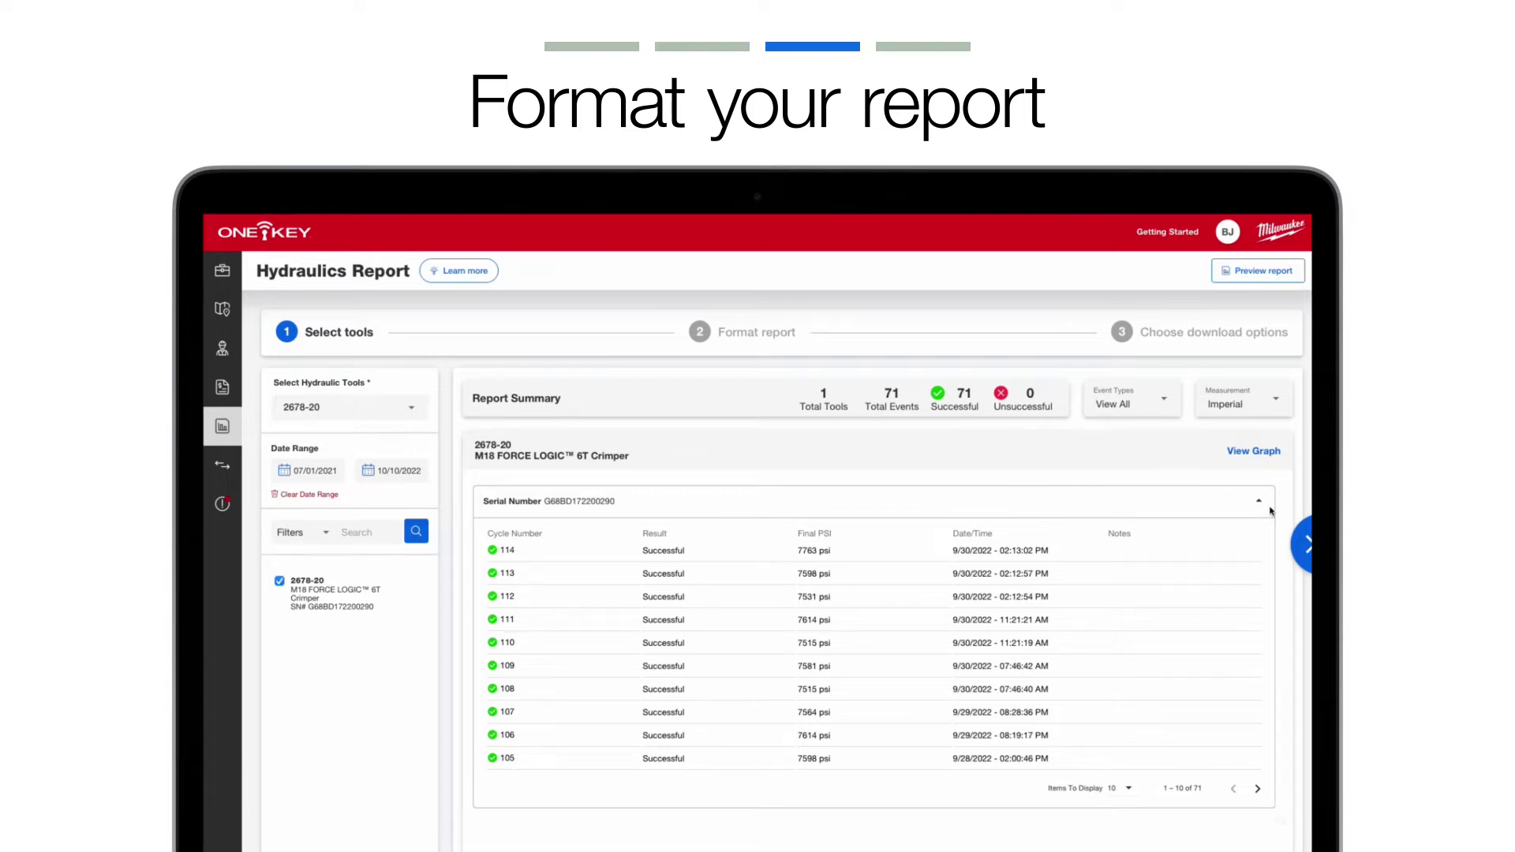
click(1258, 403)
- Show the pressure graph above the event table and review it
click(1265, 452)
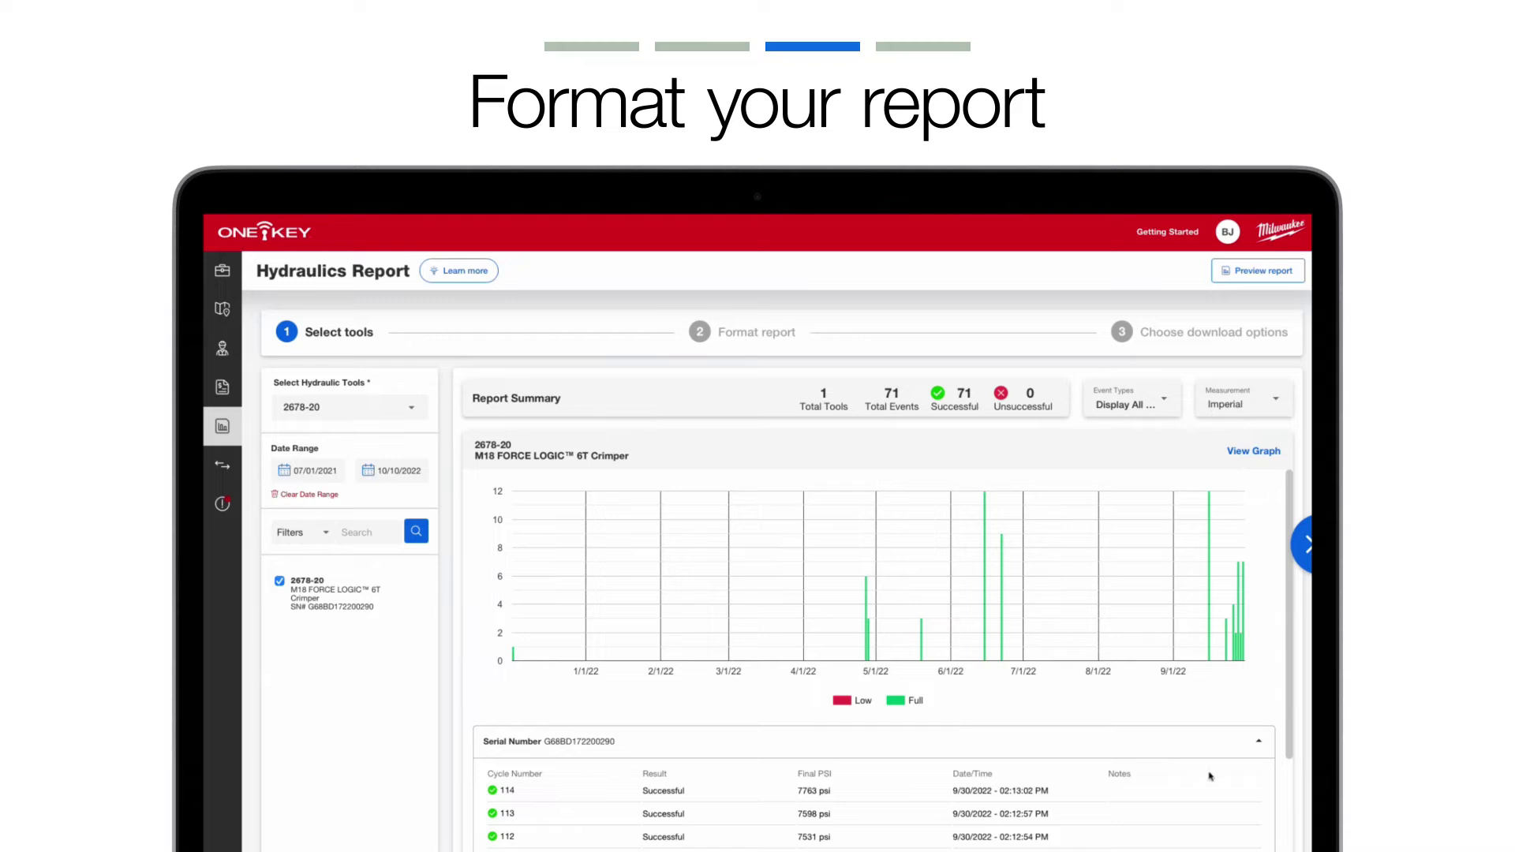
scroll(1210, 776, down, 2)
scroll(1210, 776, down, 1)
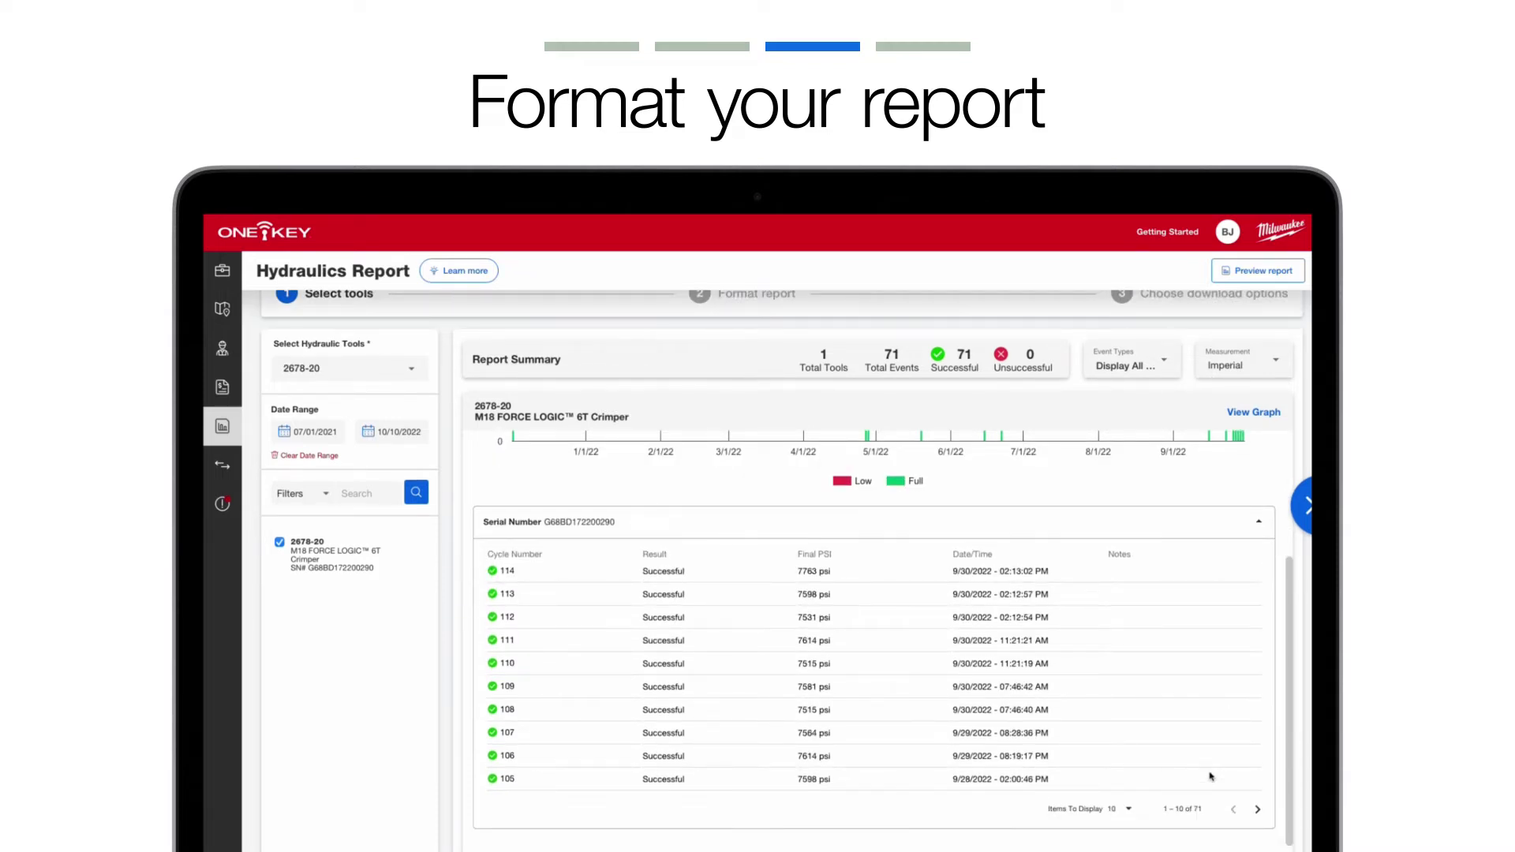
scroll(1210, 777, up, 2)
- Switch pressures to metric bar values, then advance to the Format report step
click(1257, 401)
click(1221, 473)
scroll(1107, 803, down, 4)
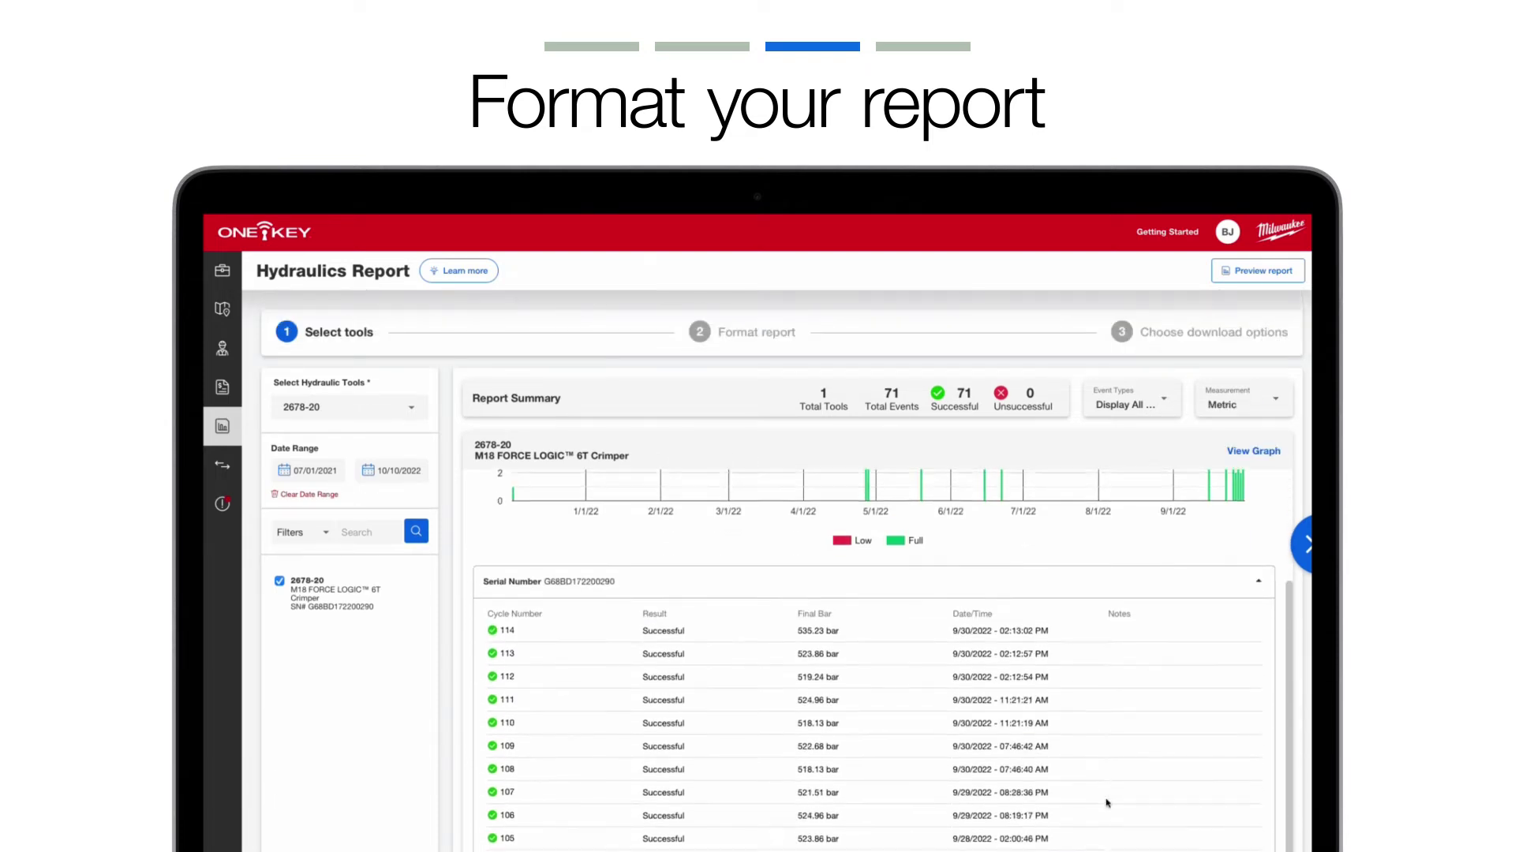
scroll(1107, 803, up, 4)
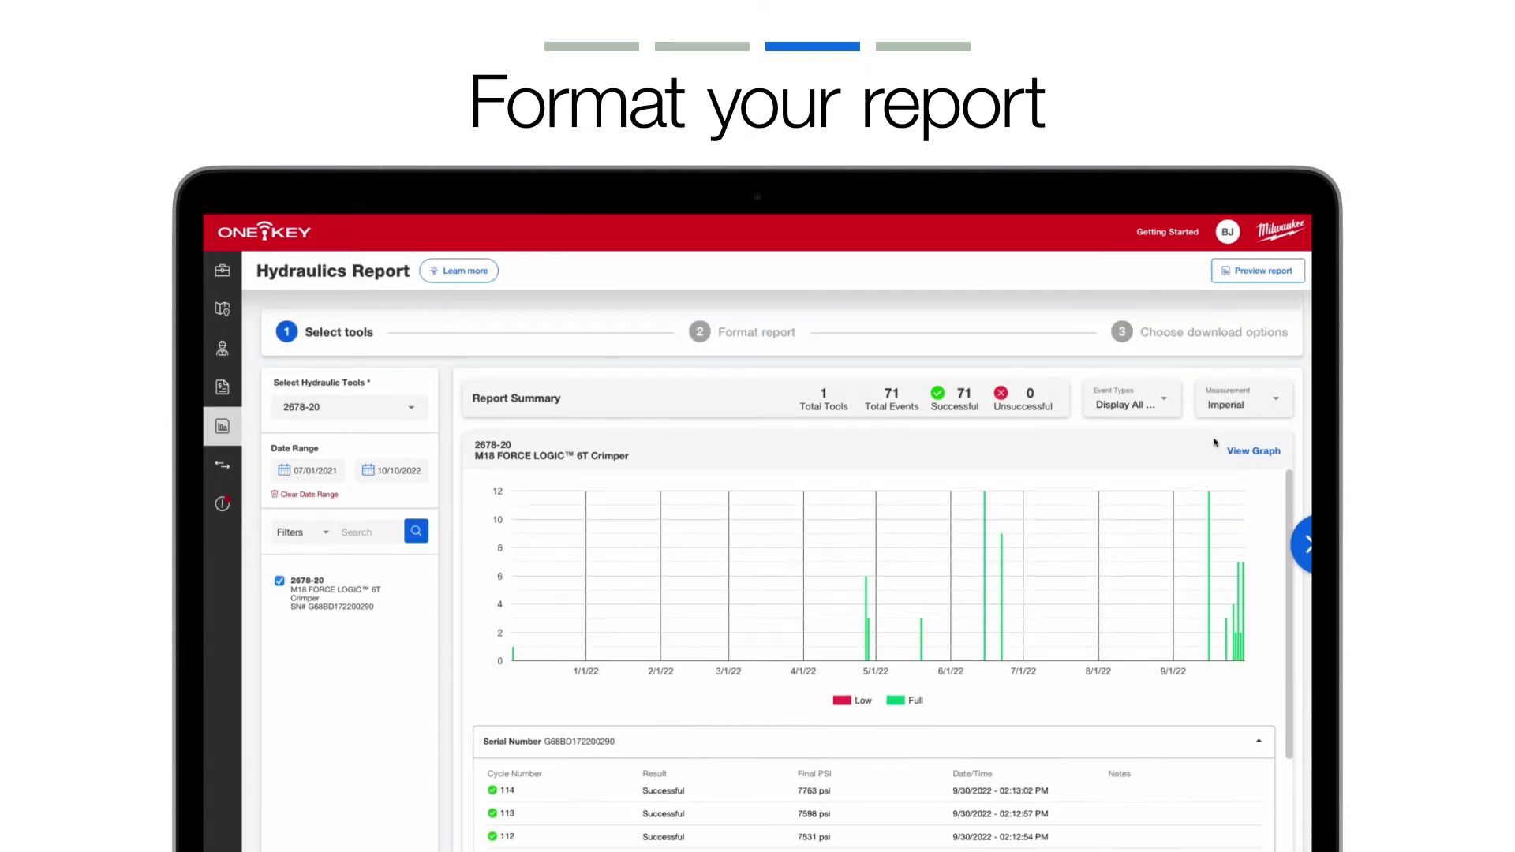
mouse_move(867, 598)
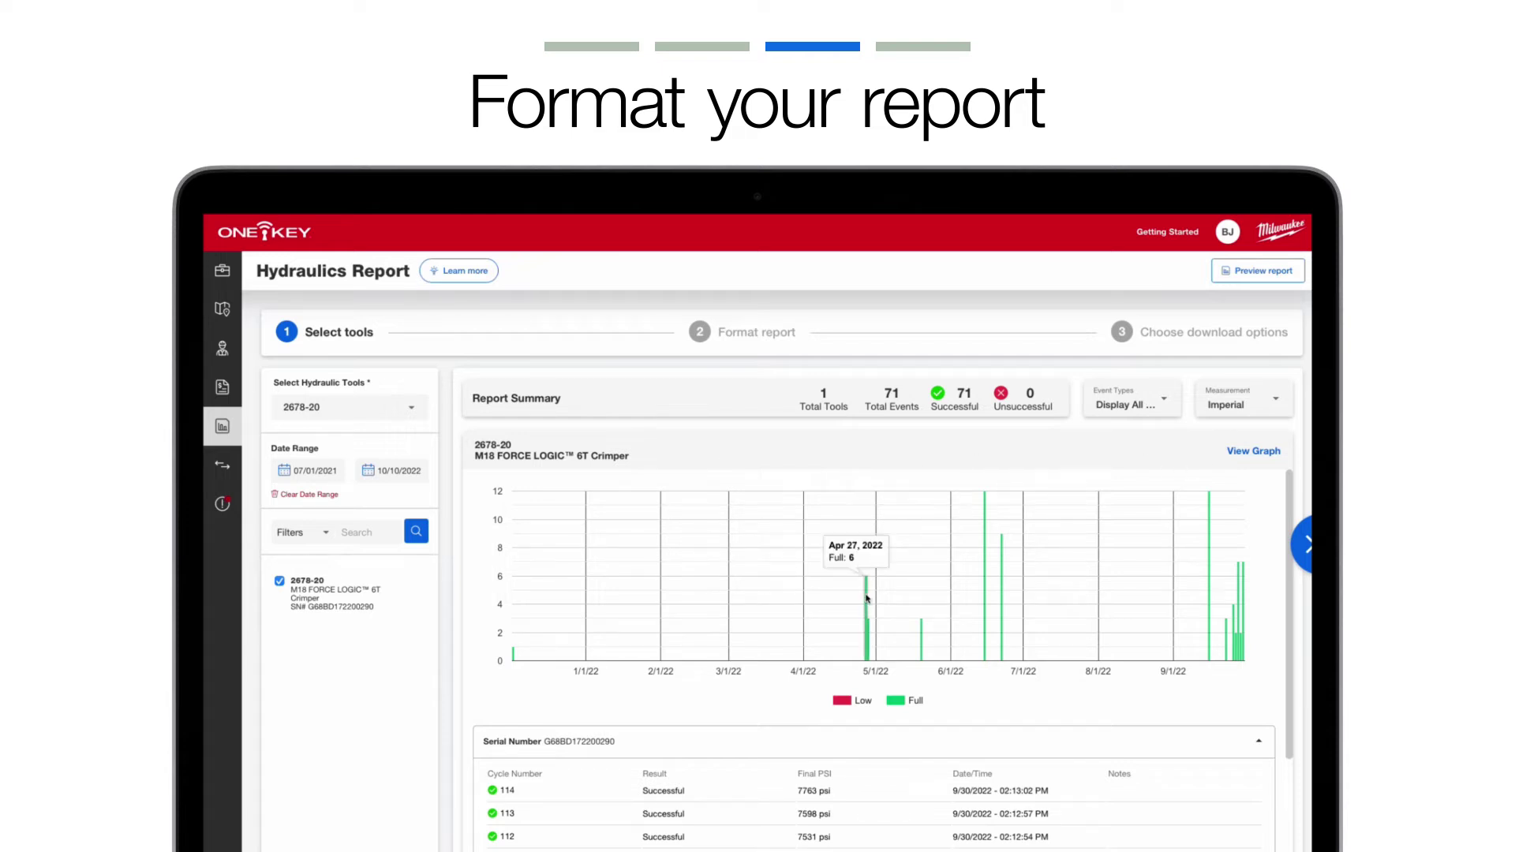
click(740, 346)
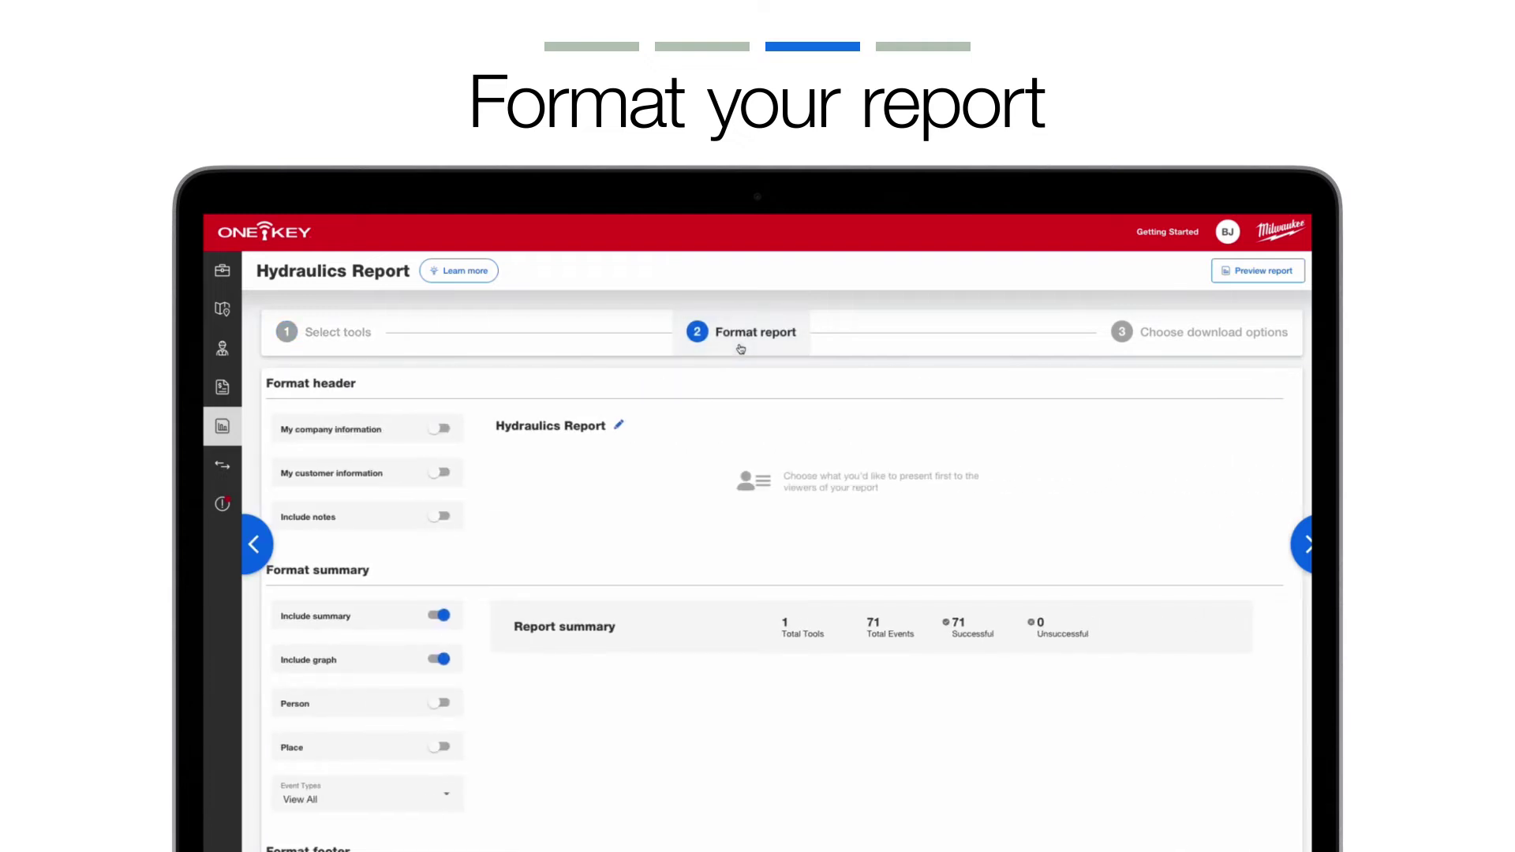
- Title the report 'Hydraulics Report from July' and include the saved company information
click(619, 427)
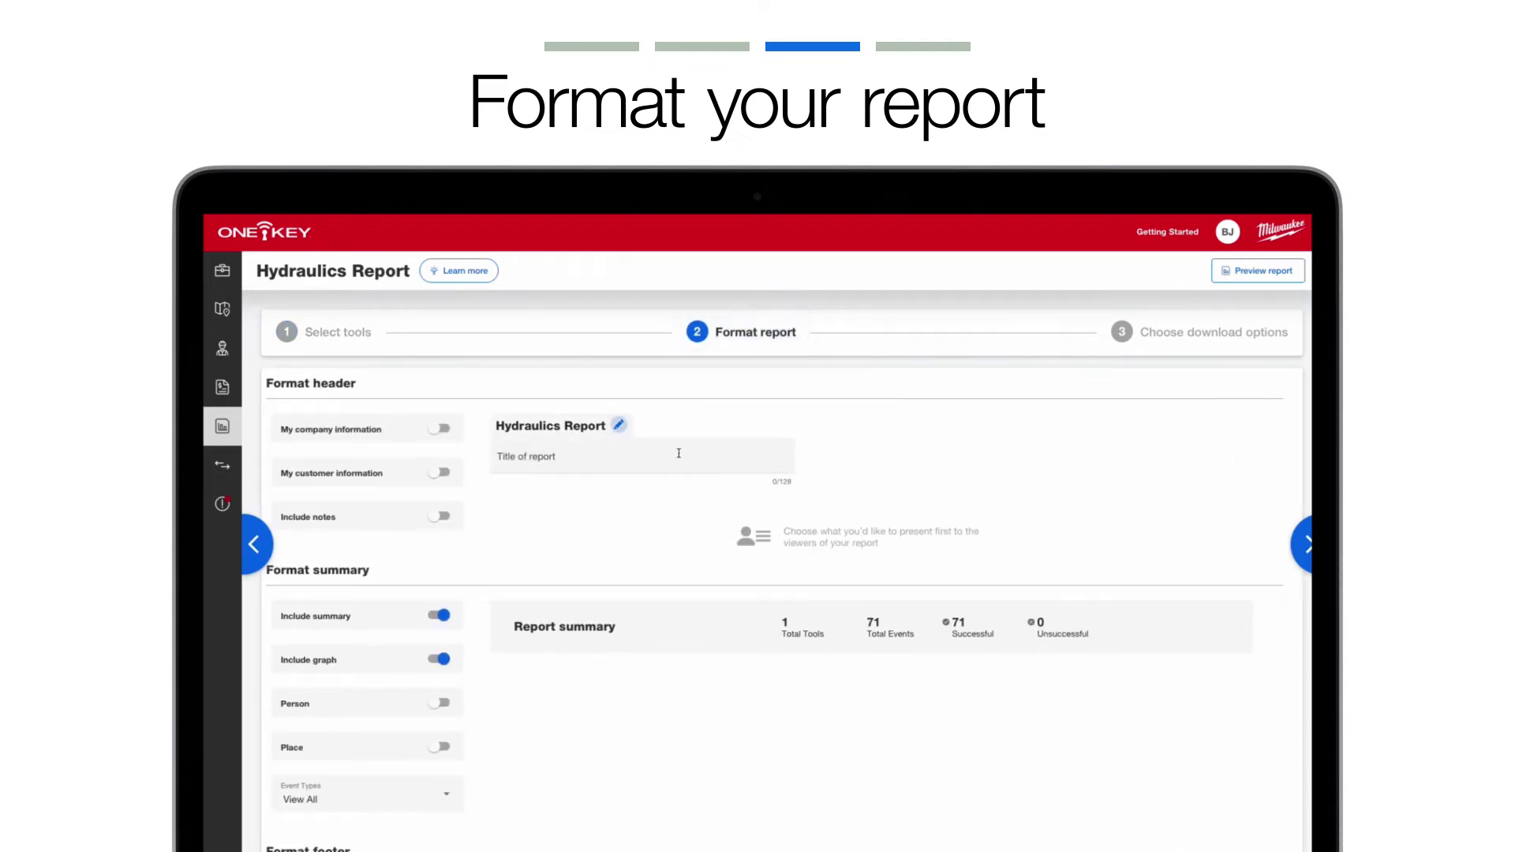
text(Hydraulics Report from July)
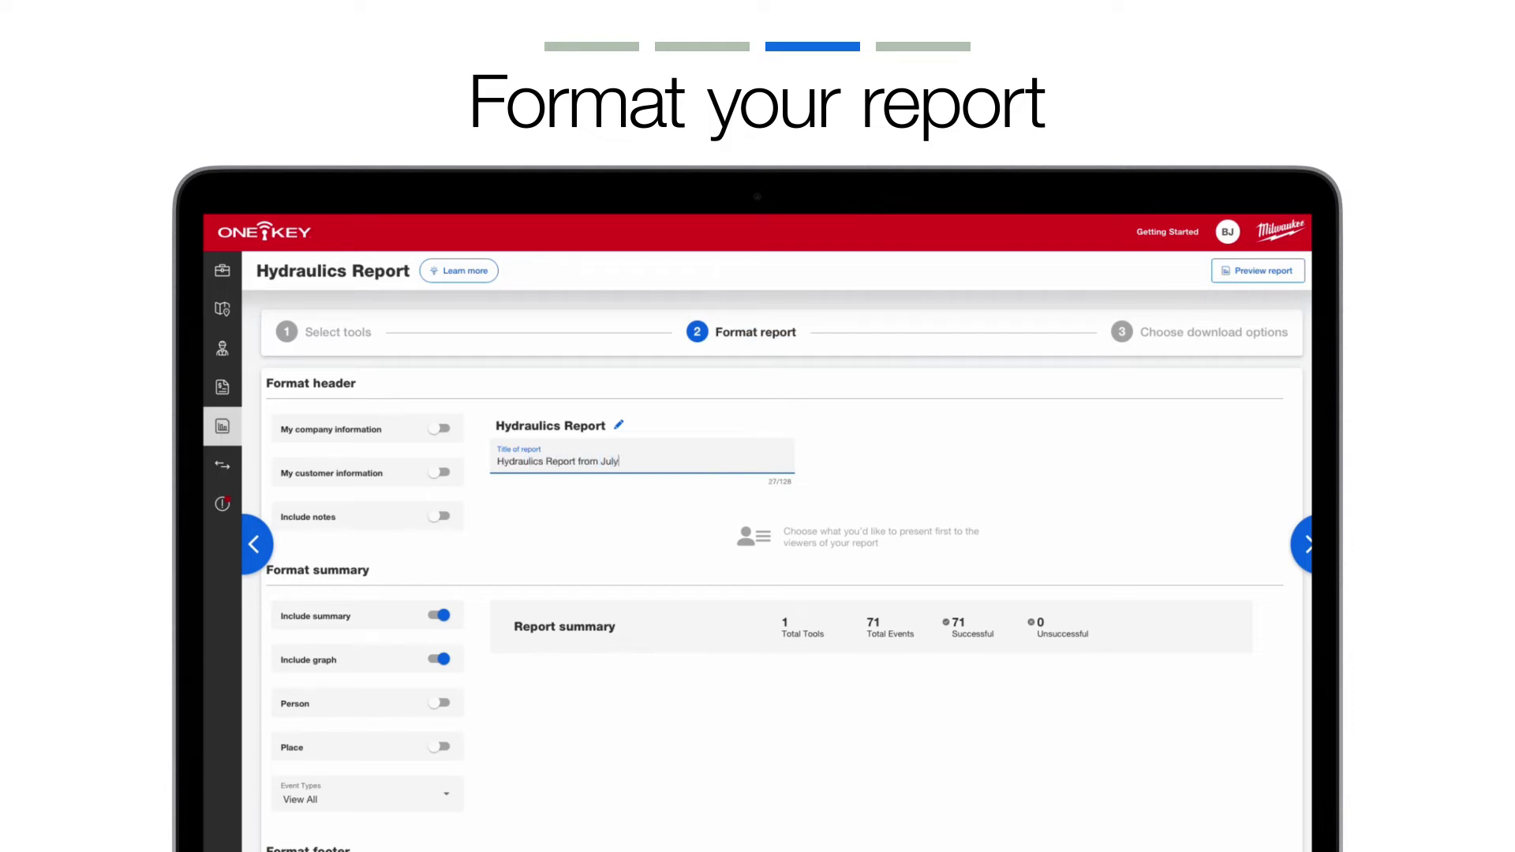
click(442, 429)
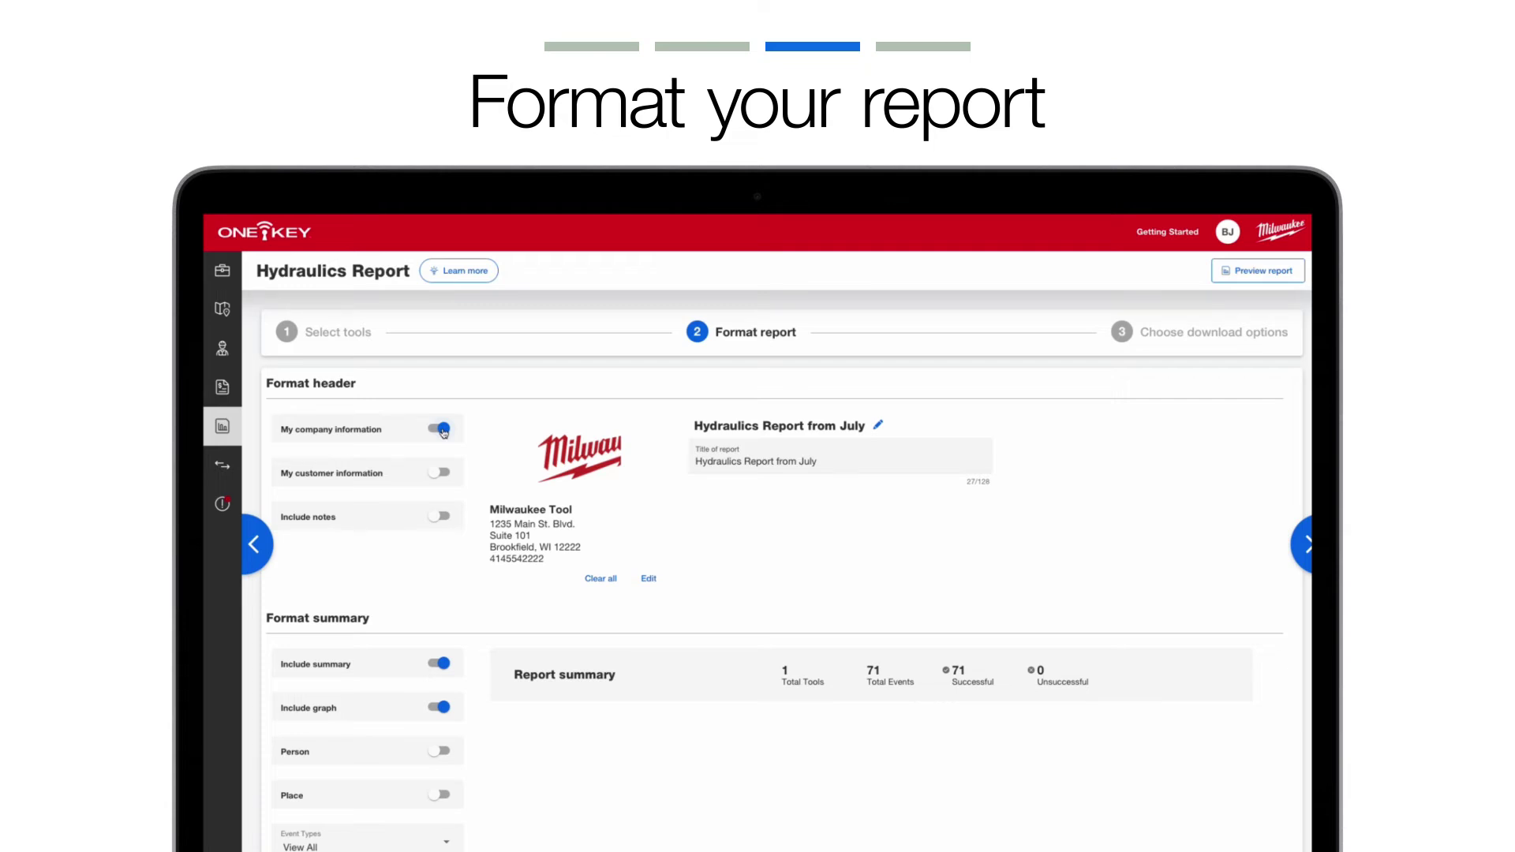
click(647, 579)
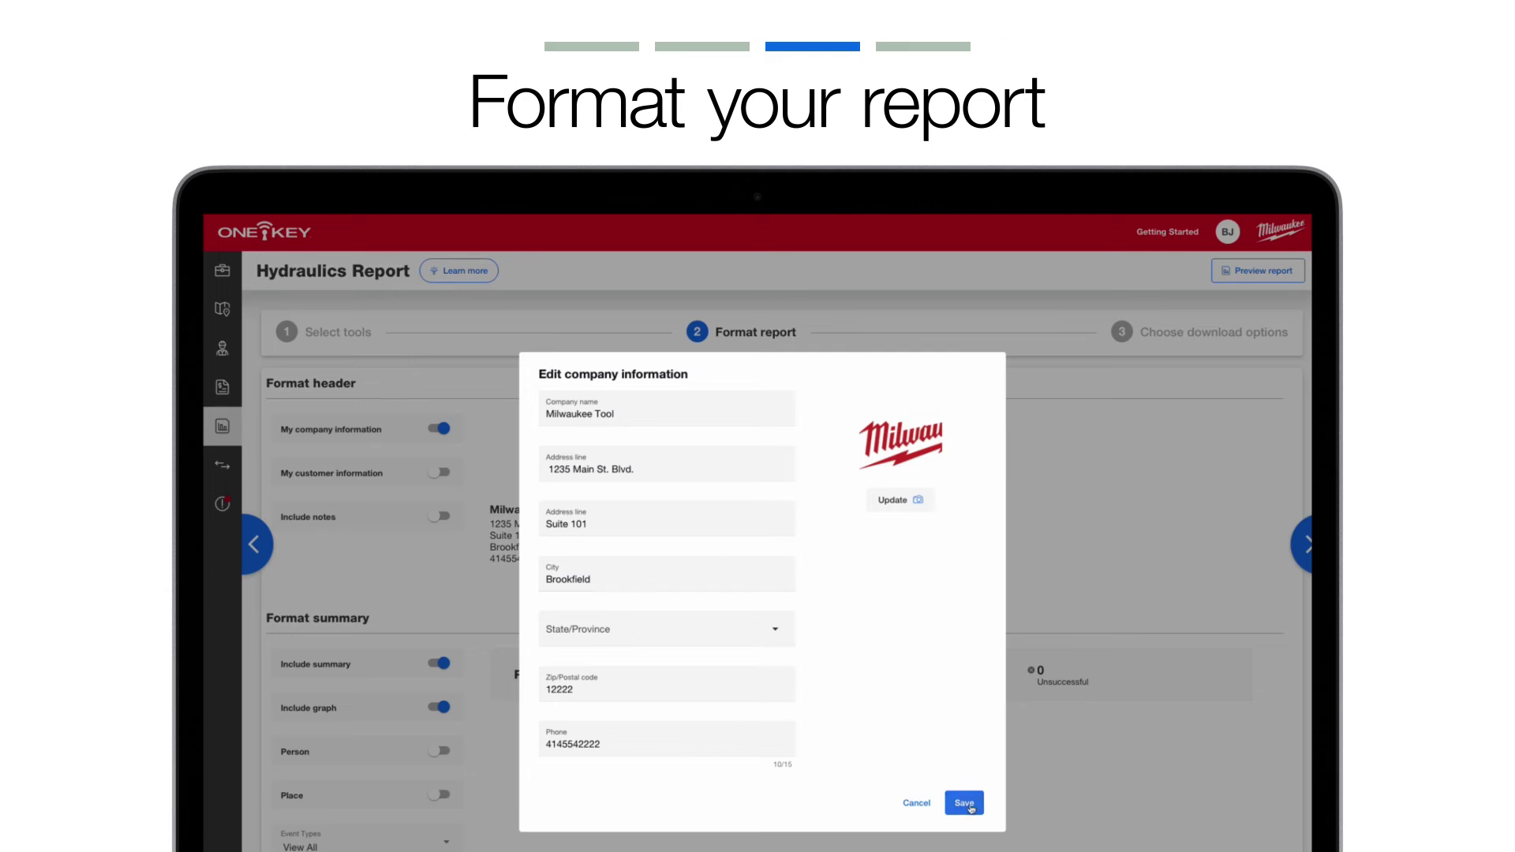
click(969, 806)
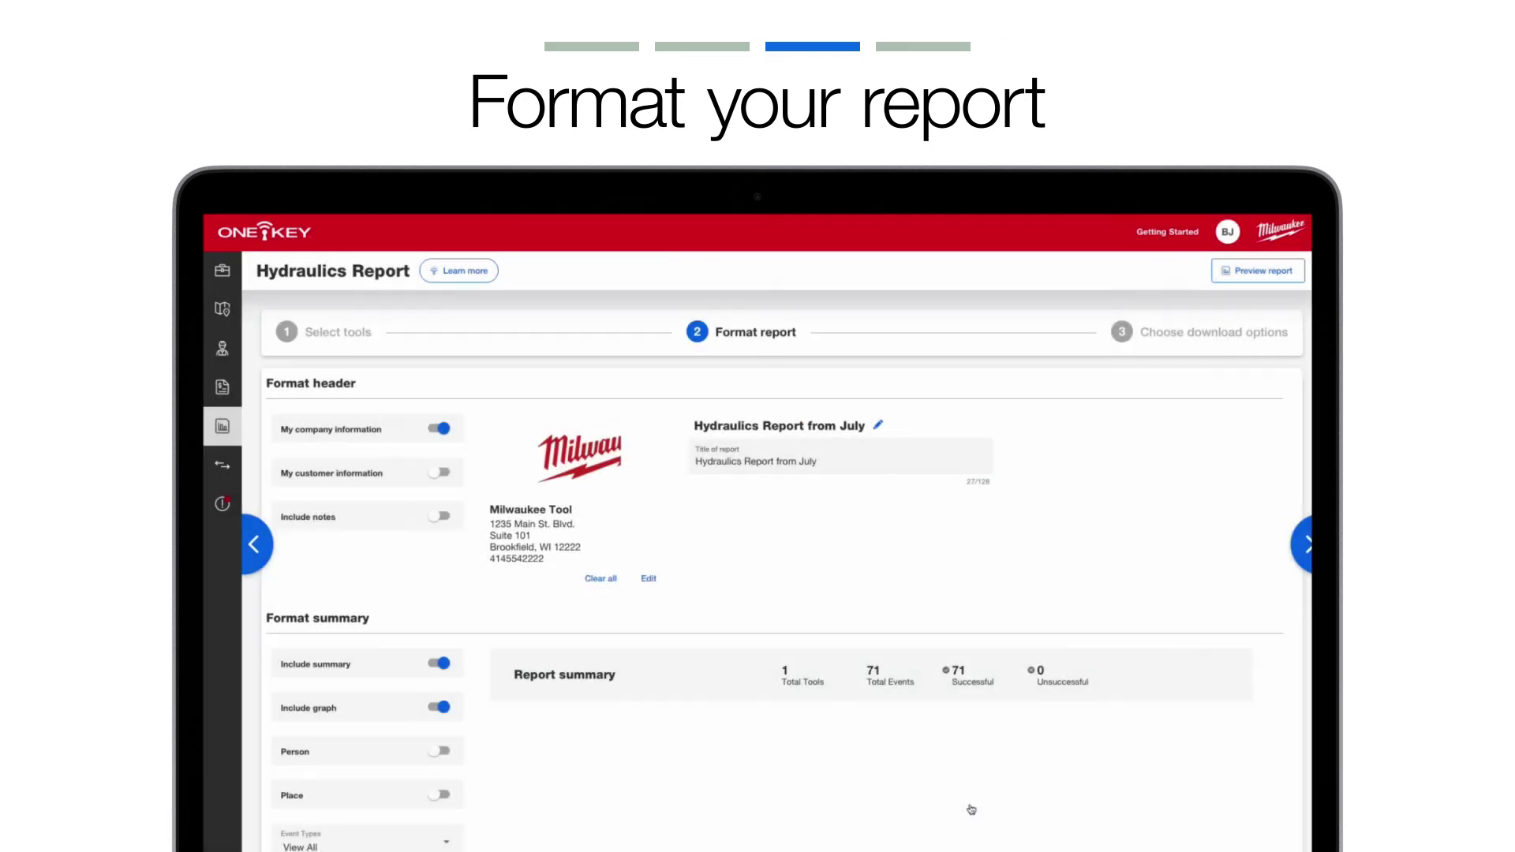
- Add customer information and a greeting note about the hydraulics events since July
click(442, 473)
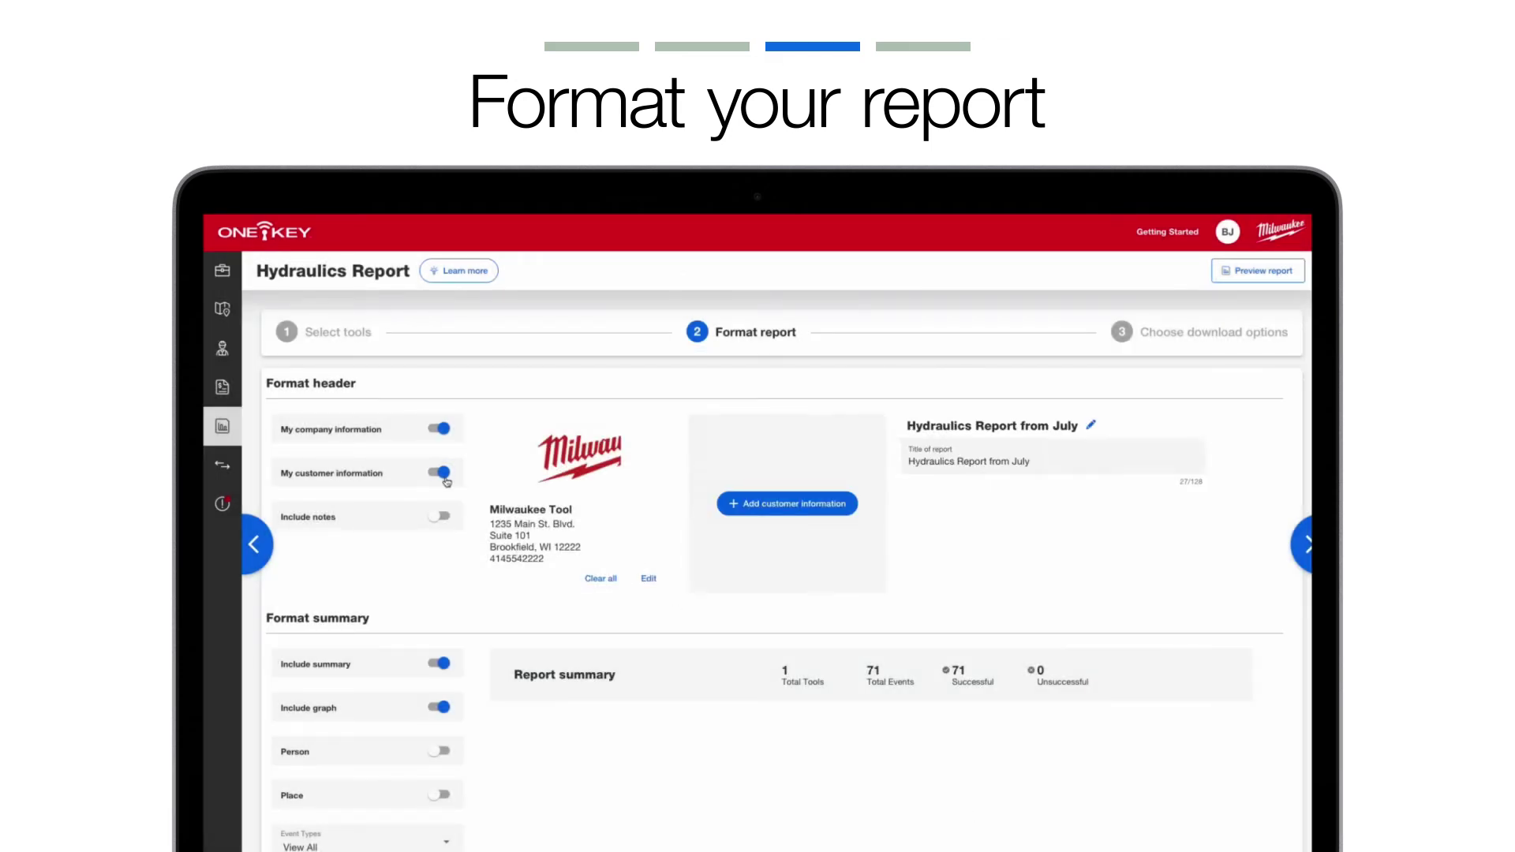
click(445, 518)
click(1128, 574)
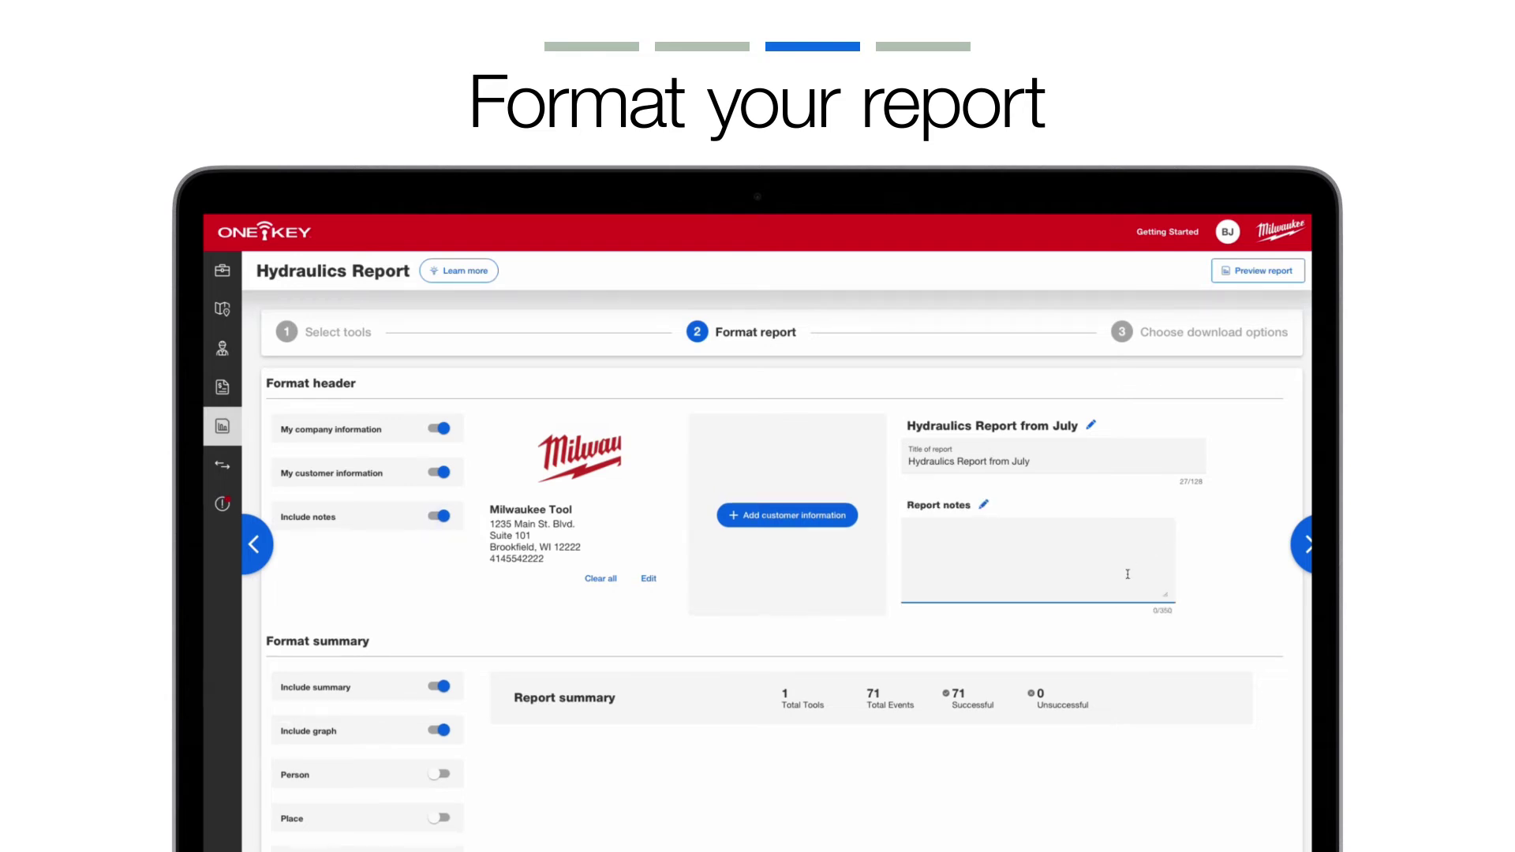
text(Hey Claude, here are the hyraulics events)
click(1036, 539)
text(d)
key(End)
text(since July)
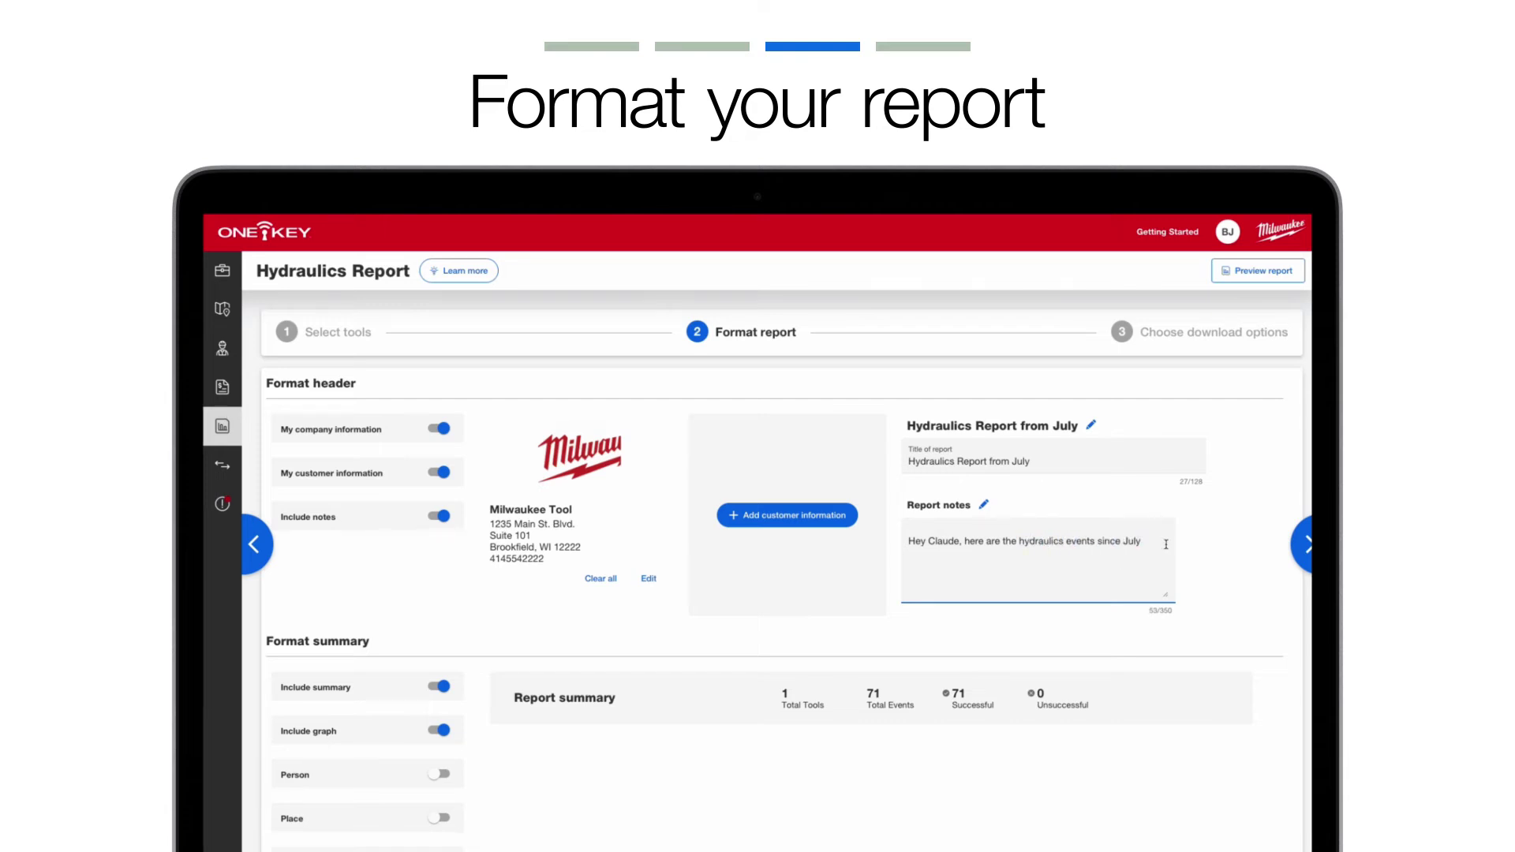
click(438, 775)
scroll(438, 775, down, 1)
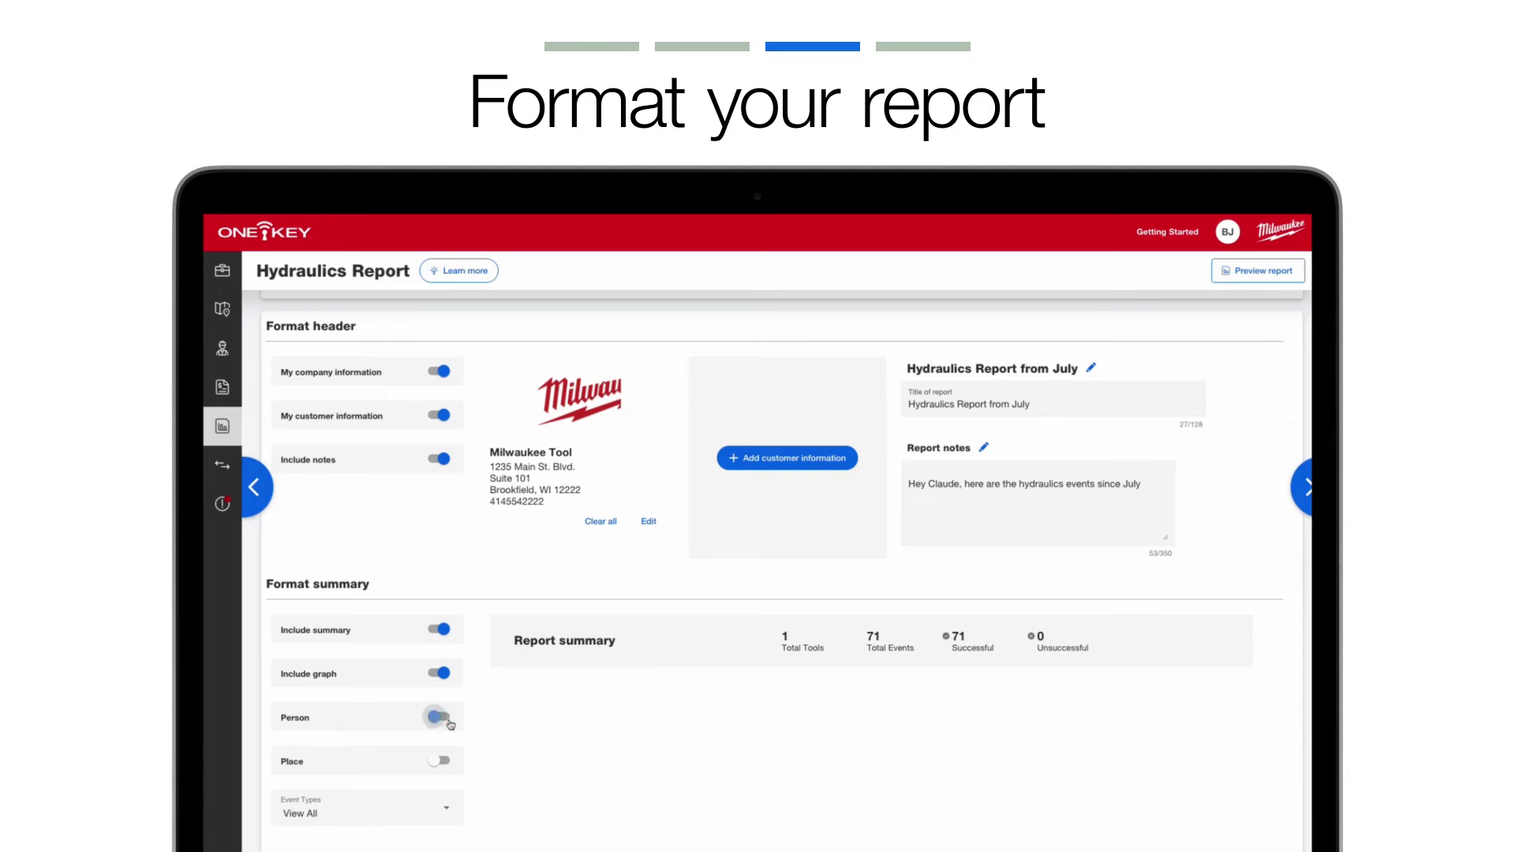
click(444, 762)
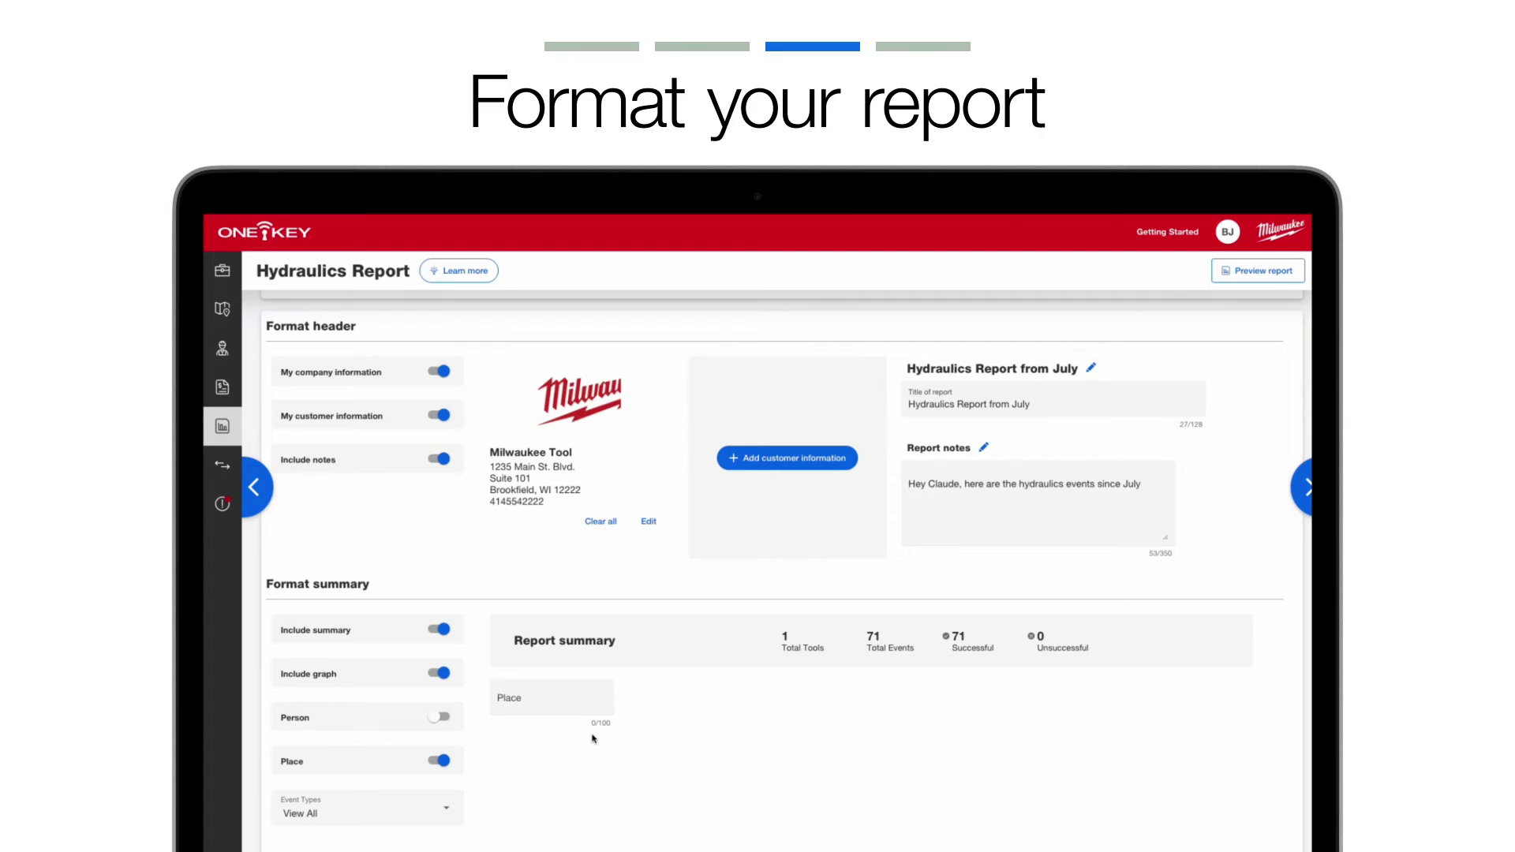
click(439, 766)
scroll(439, 769, down, 3)
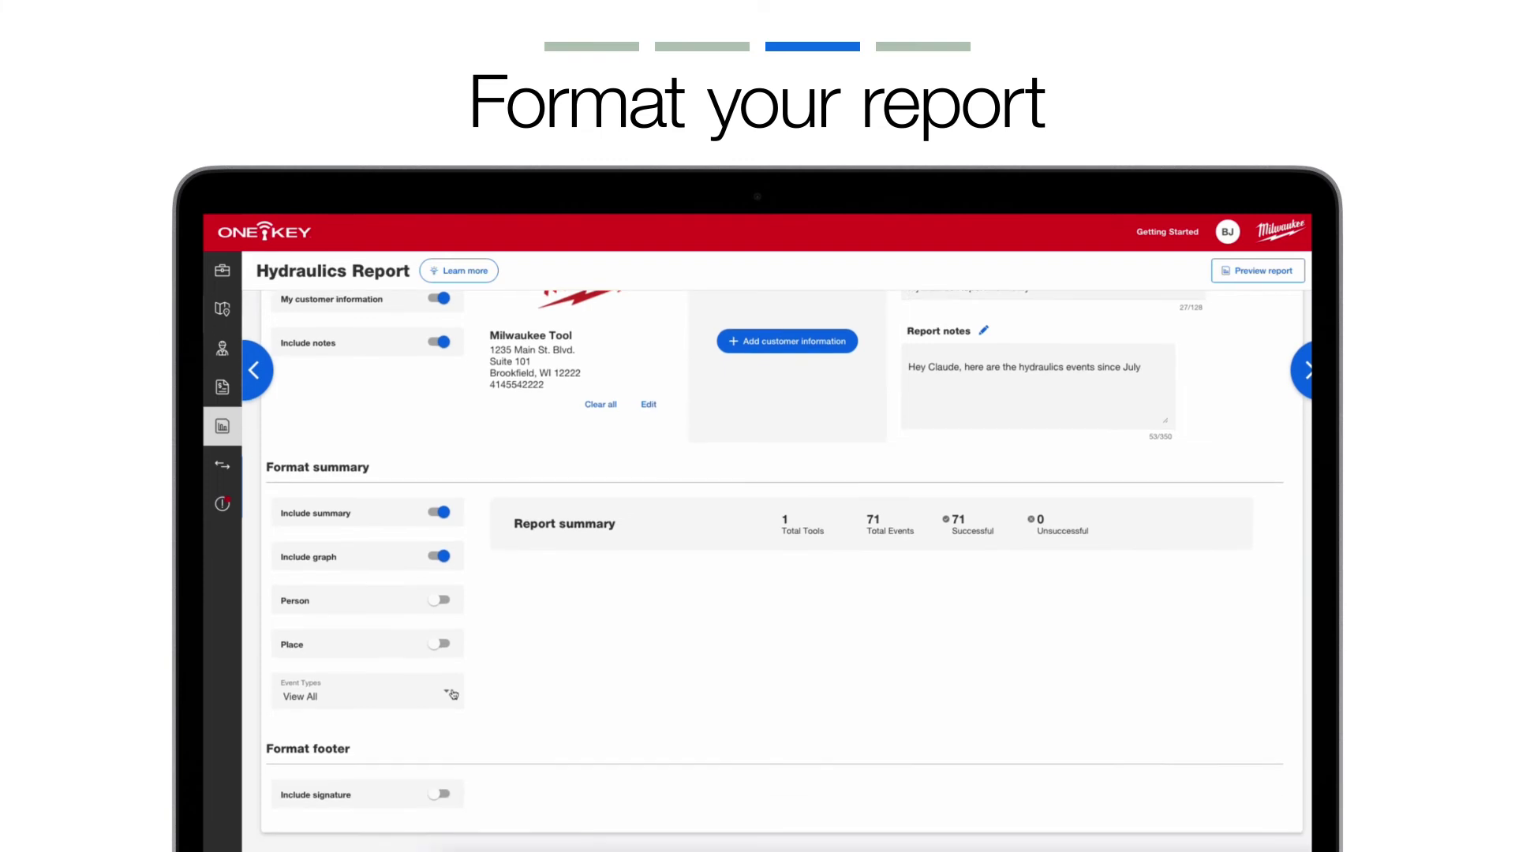
click(455, 696)
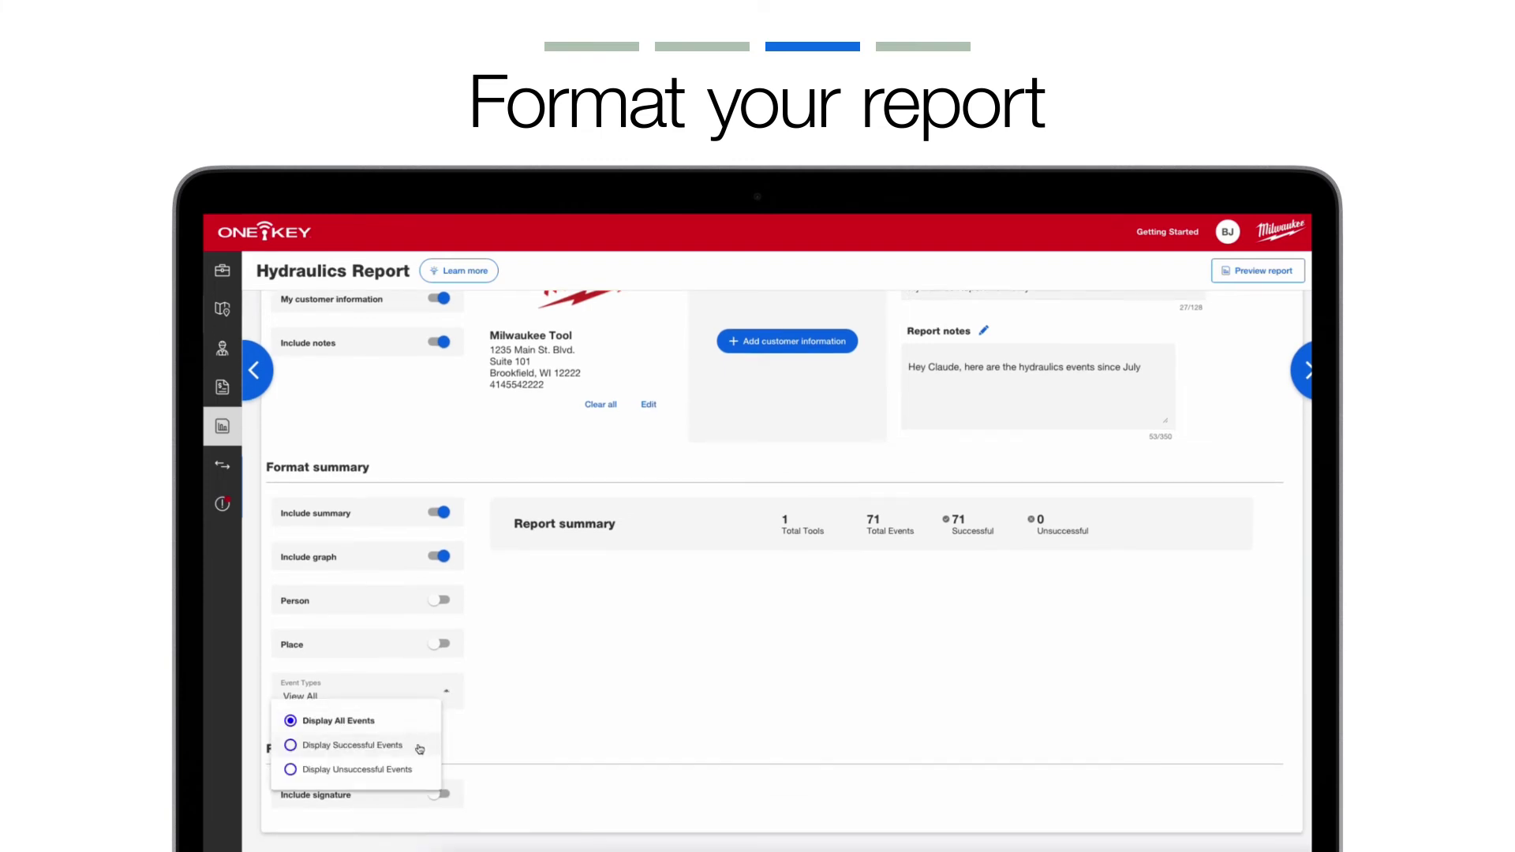
click(513, 701)
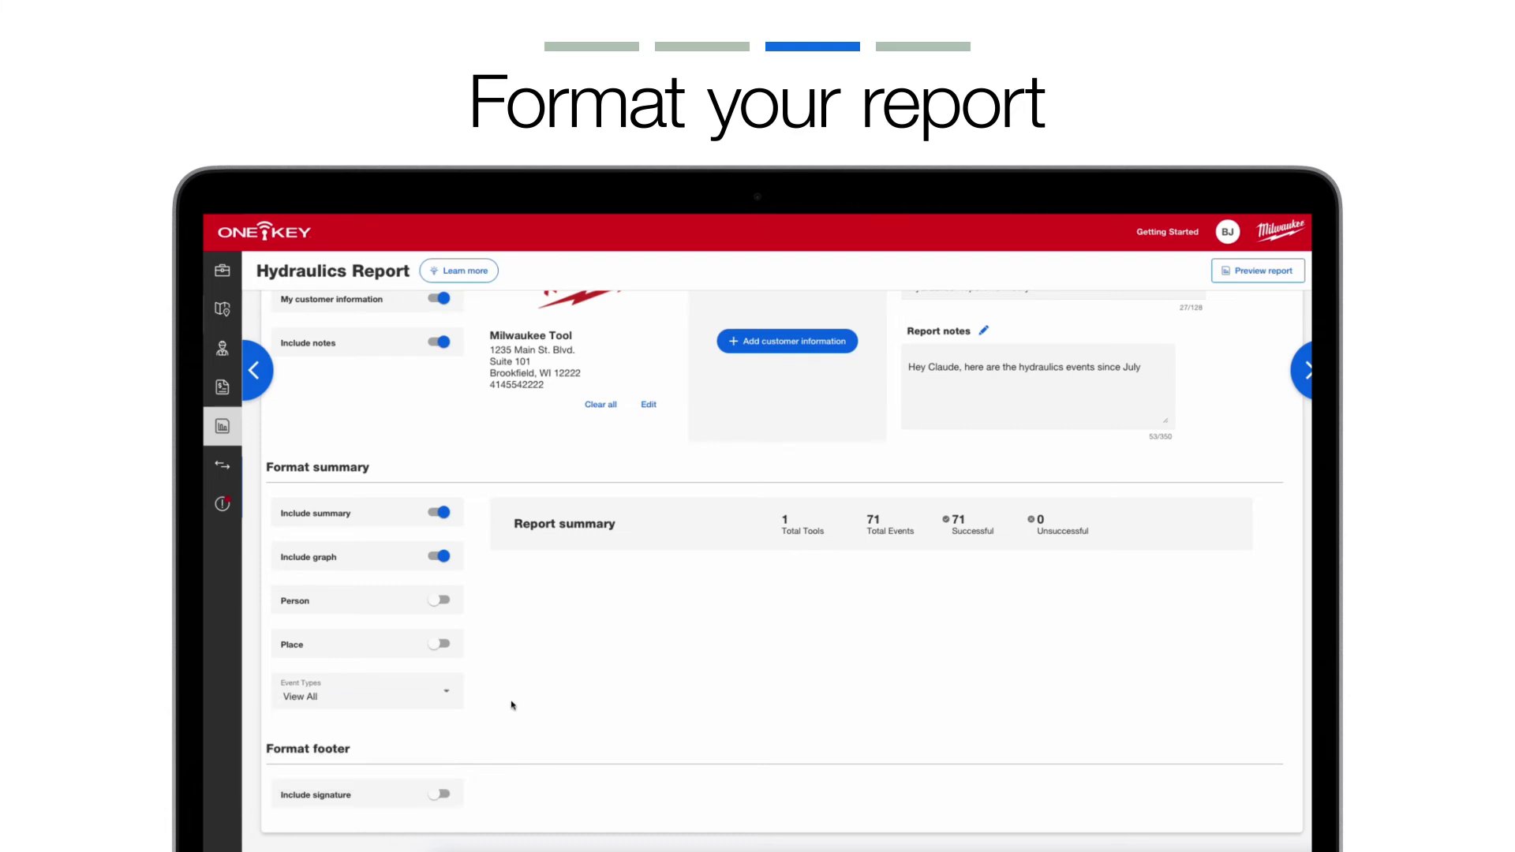
scroll(504, 715, down, 1)
click(443, 752)
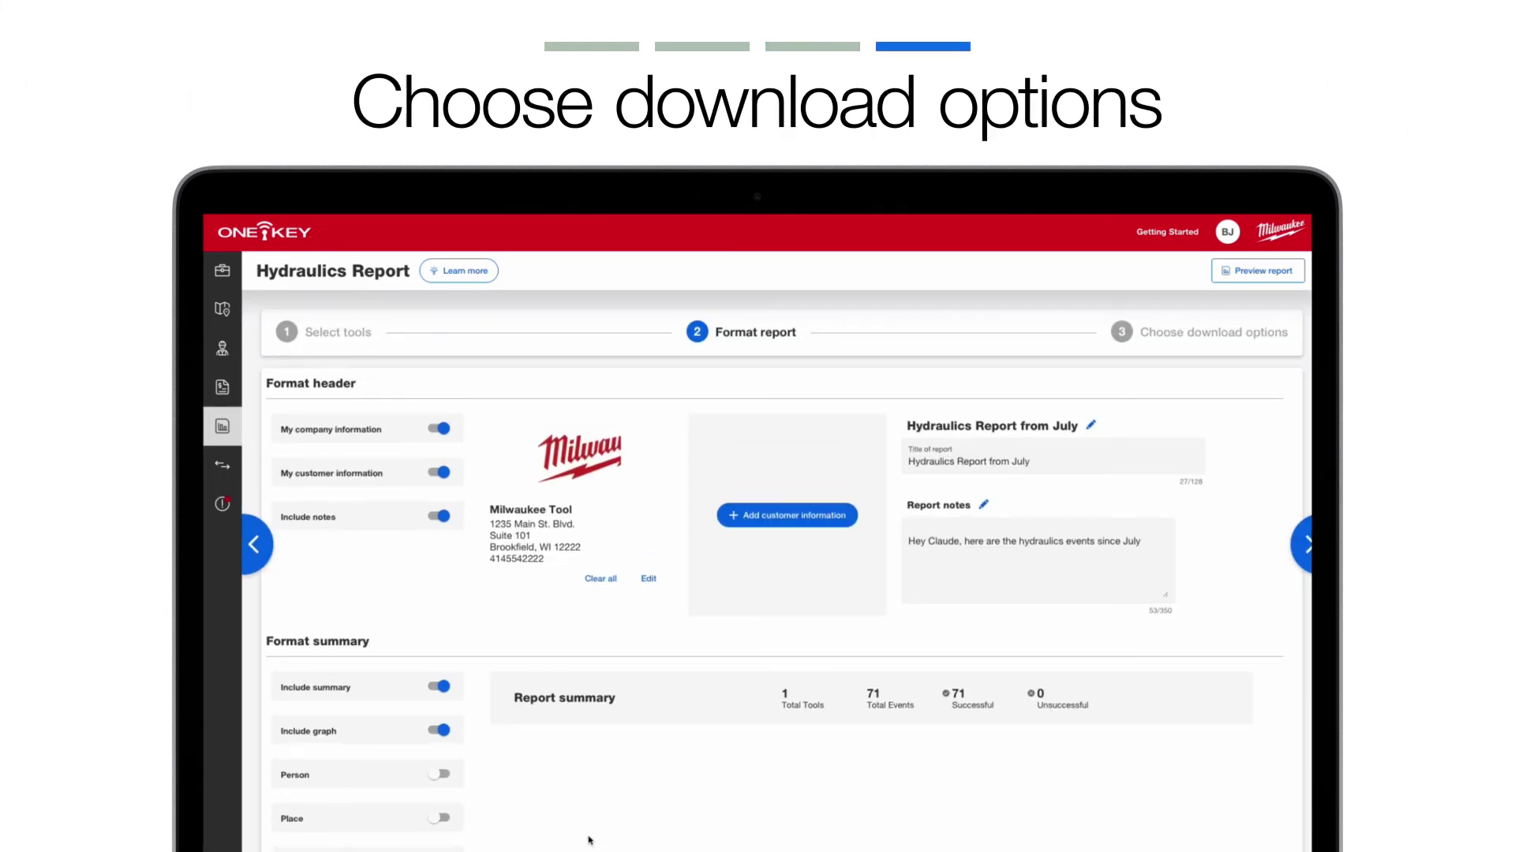
- Choose both Download PDF and Download CSV as download options
click(1188, 335)
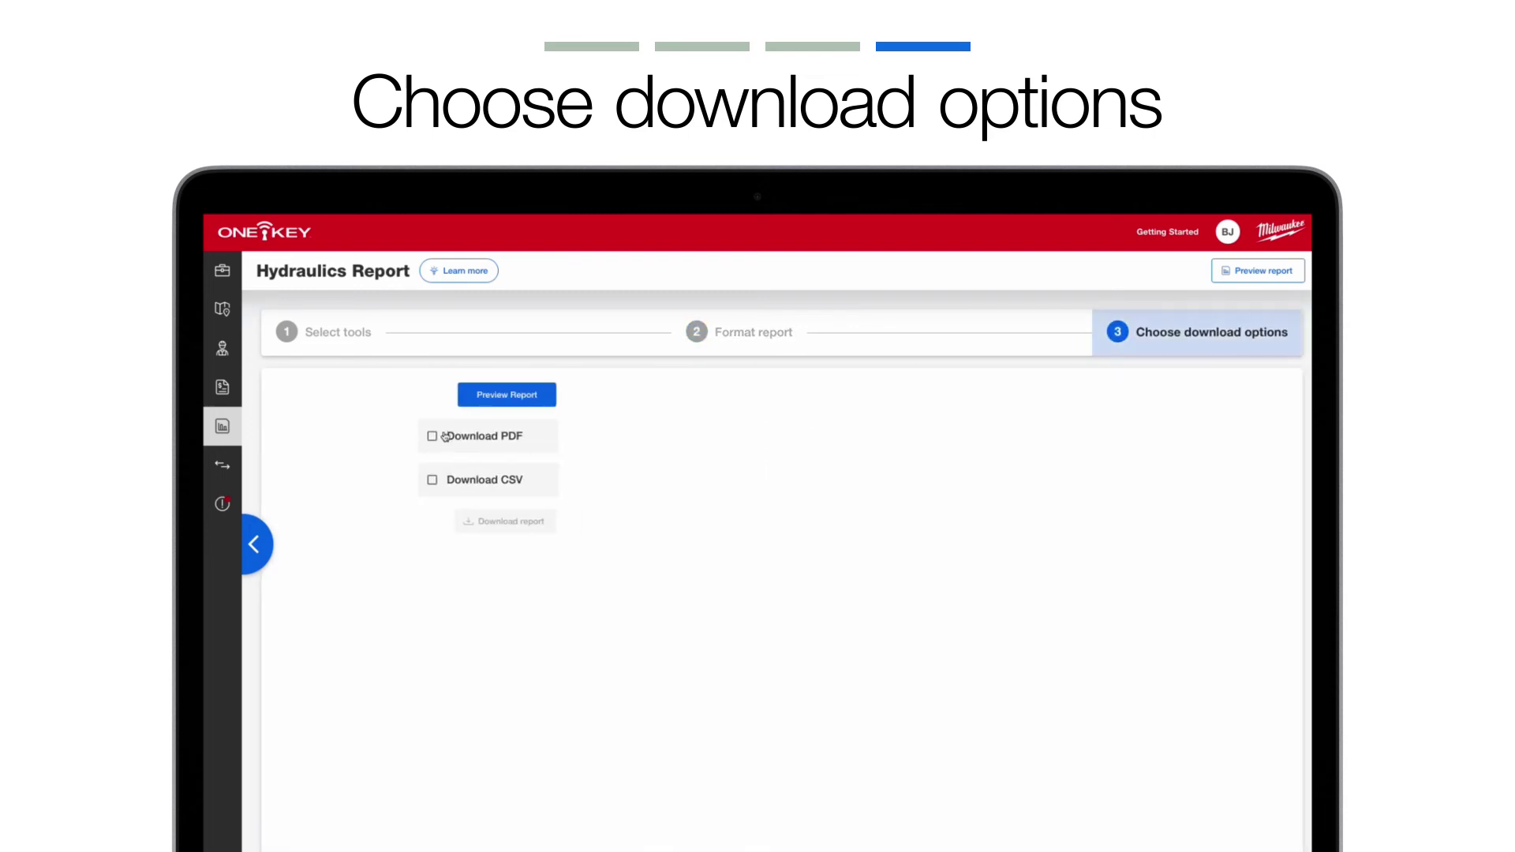
click(445, 436)
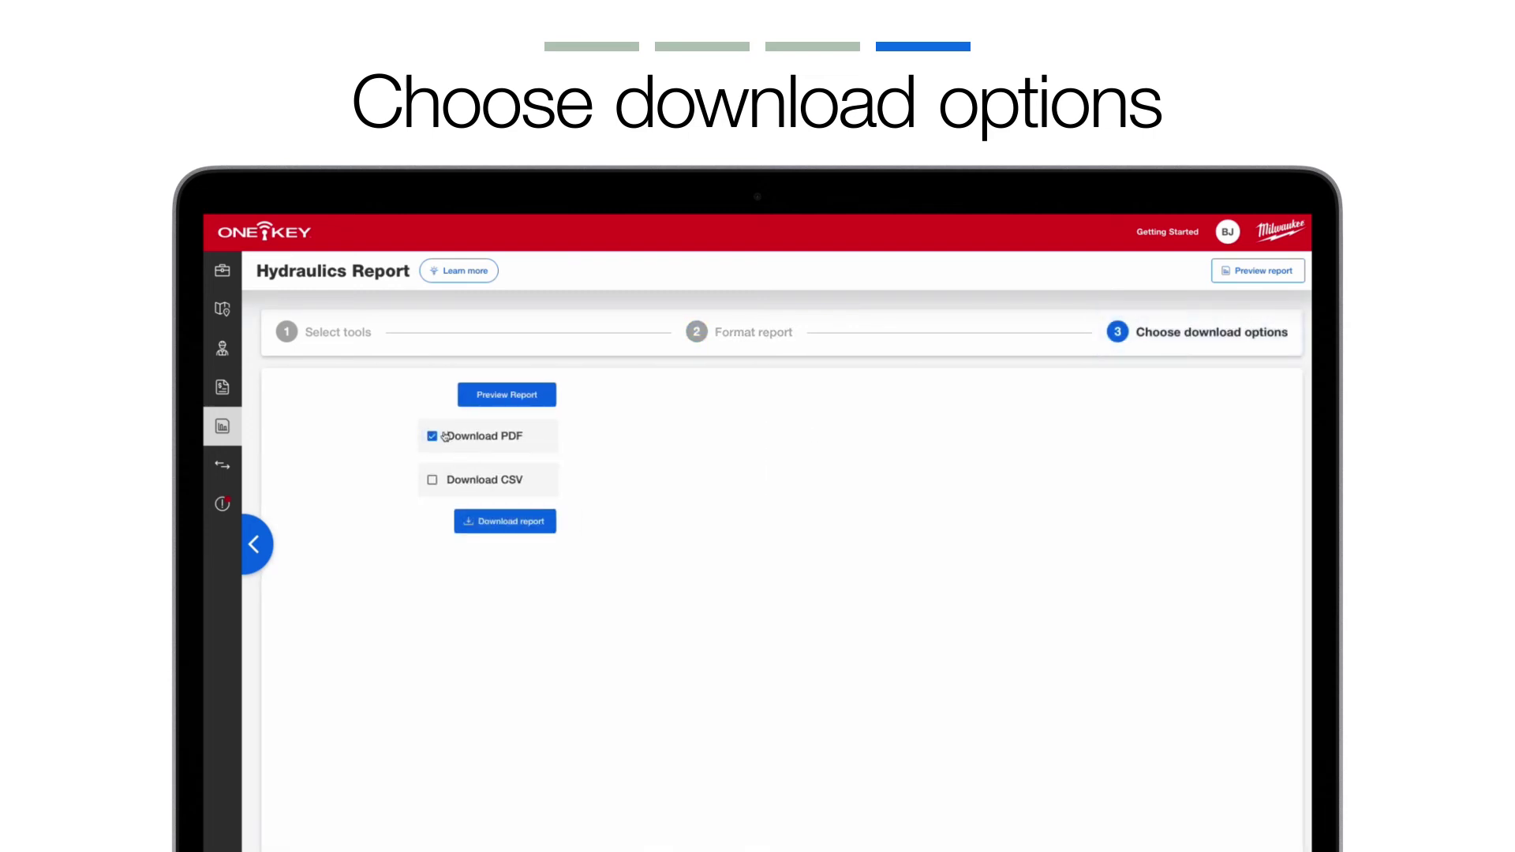
click(434, 480)
- Preview the report and scroll through its chart and event table
click(486, 402)
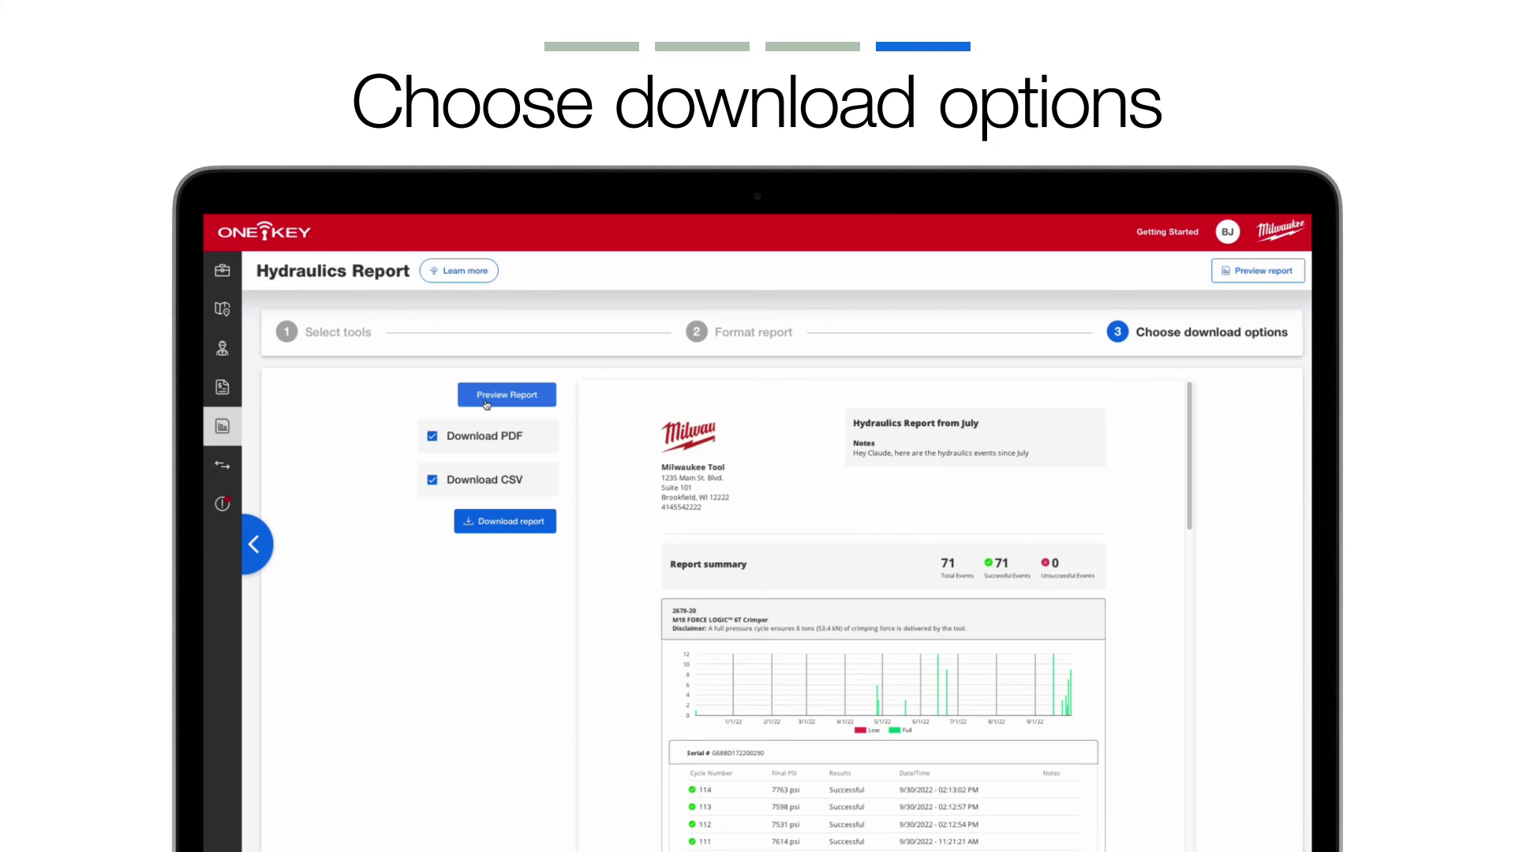
scroll(1120, 742, down, 3)
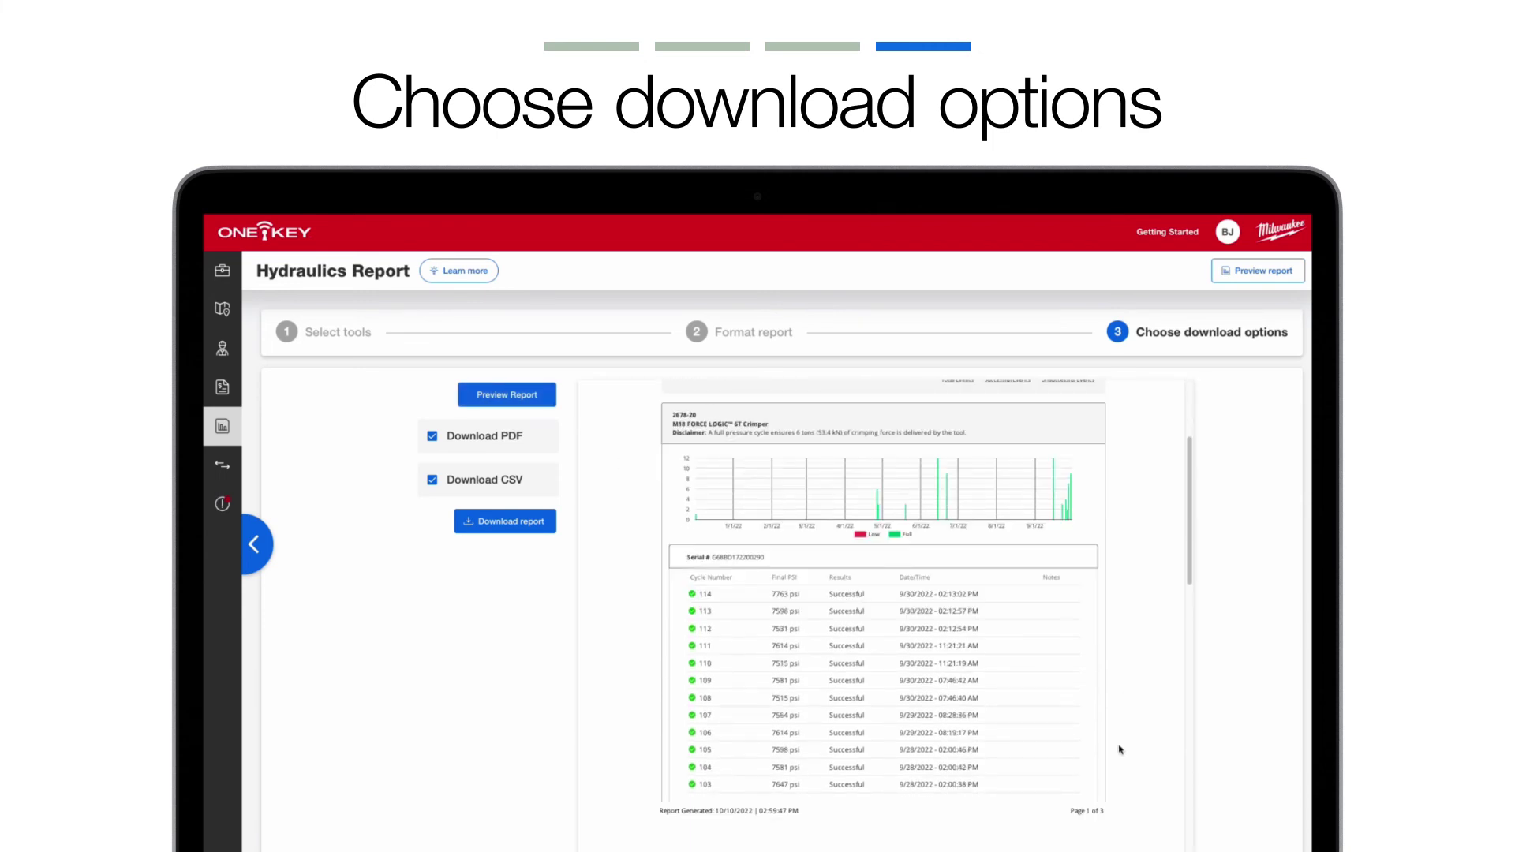
drag(1184, 572, 1189, 851)
- Download the report, review the CSV's event rows in Numbers, then close it
click(511, 521)
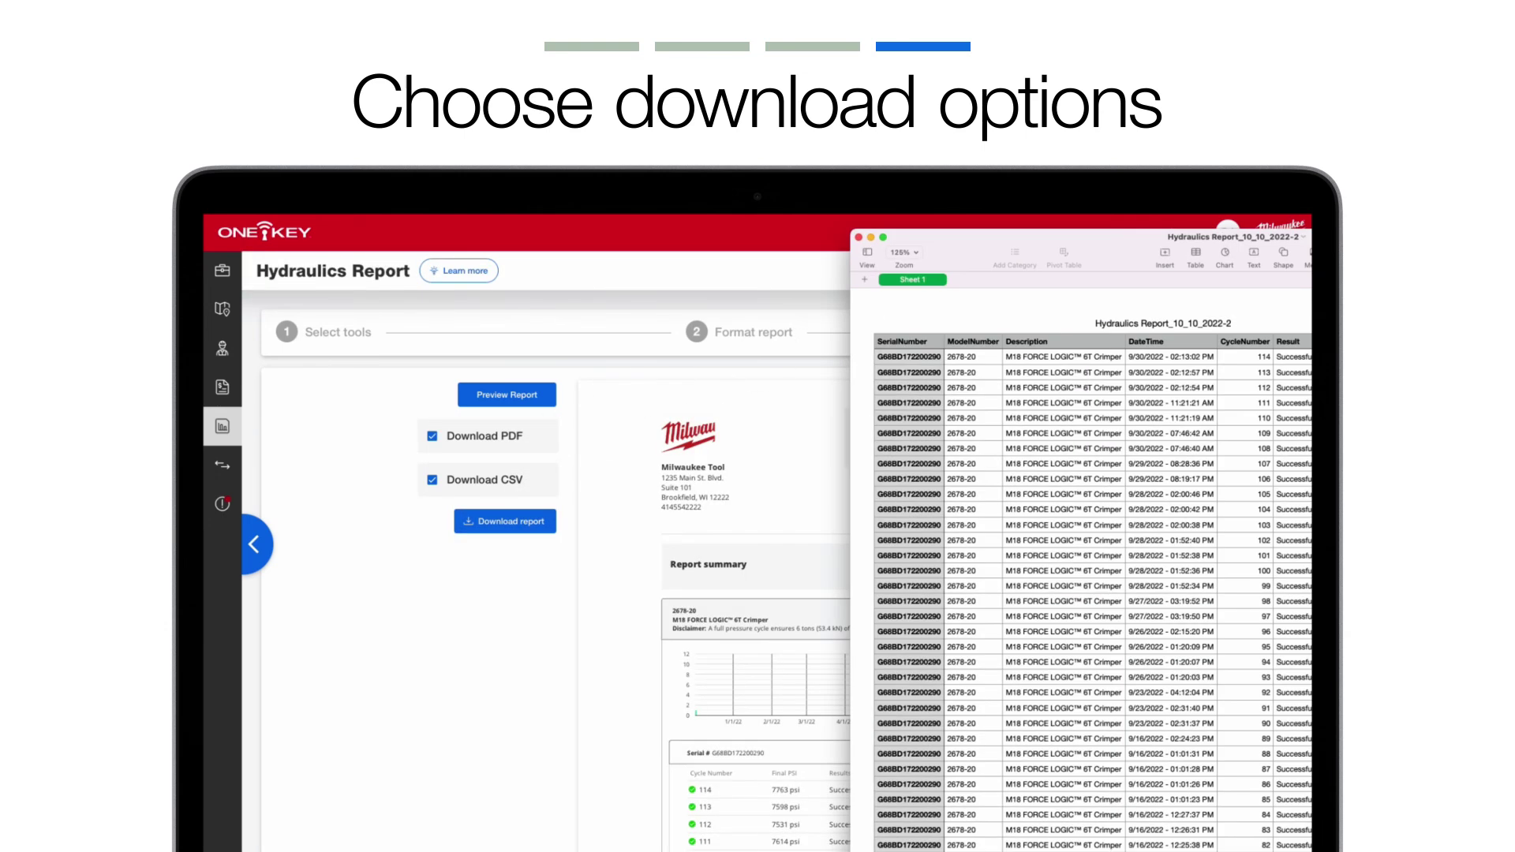
drag(1123, 247, 606, 239)
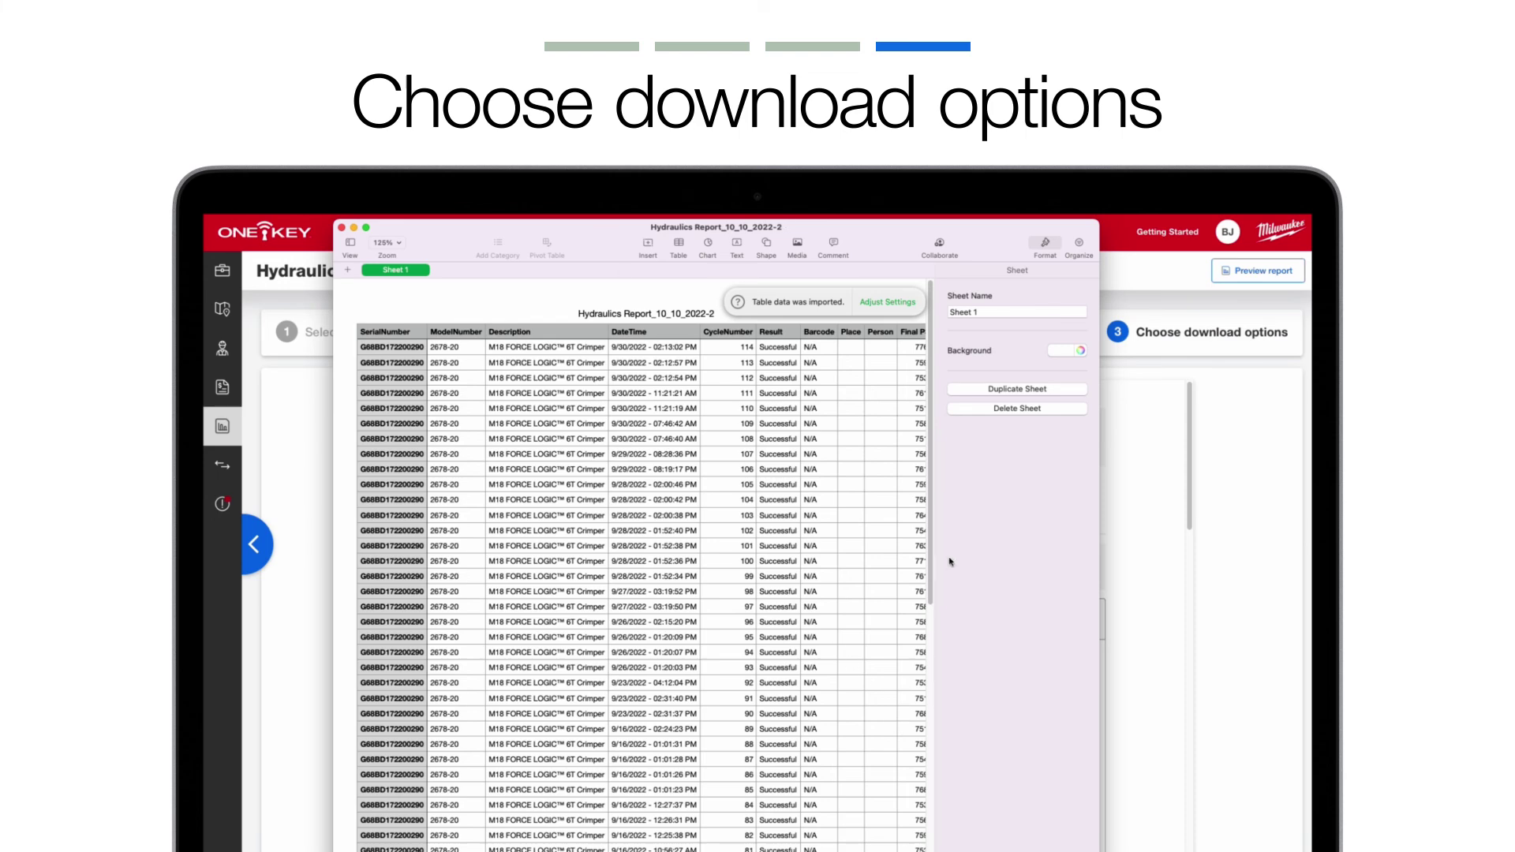
scroll(930, 598, down, 2)
scroll(930, 689, down, 10)
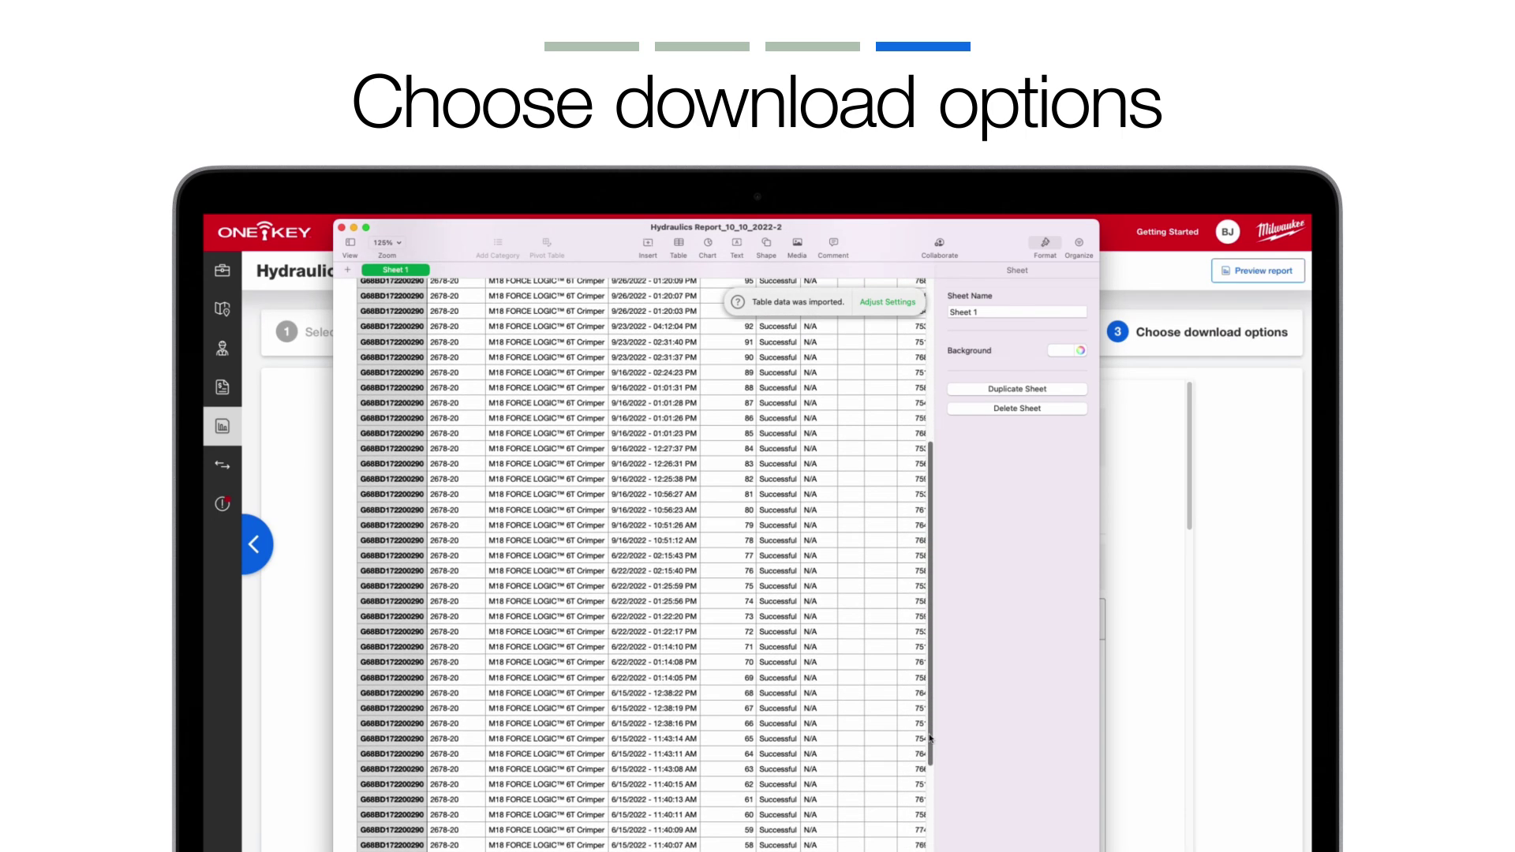
click(342, 227)
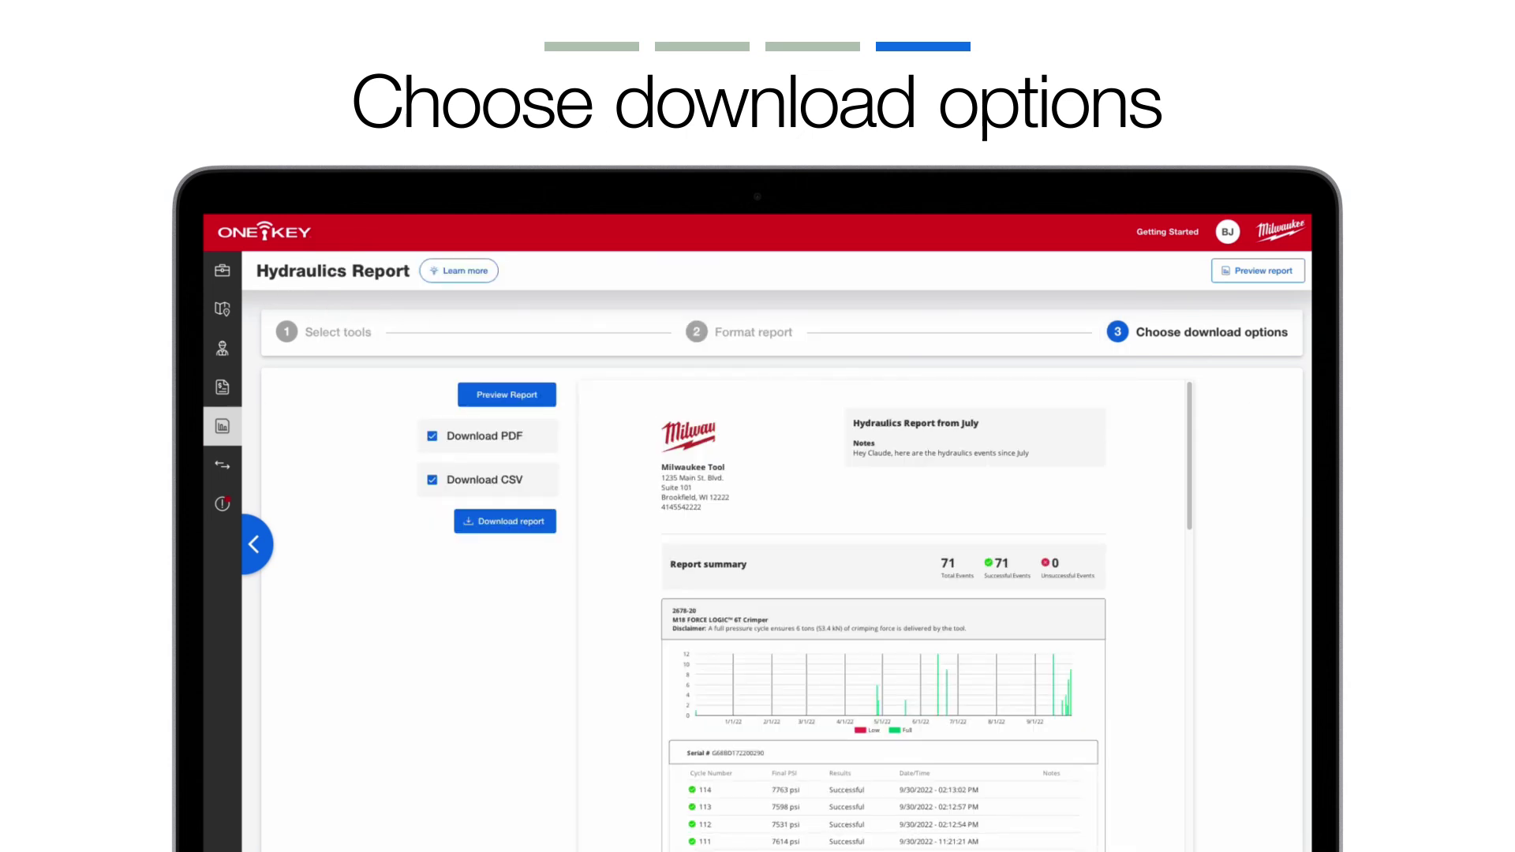